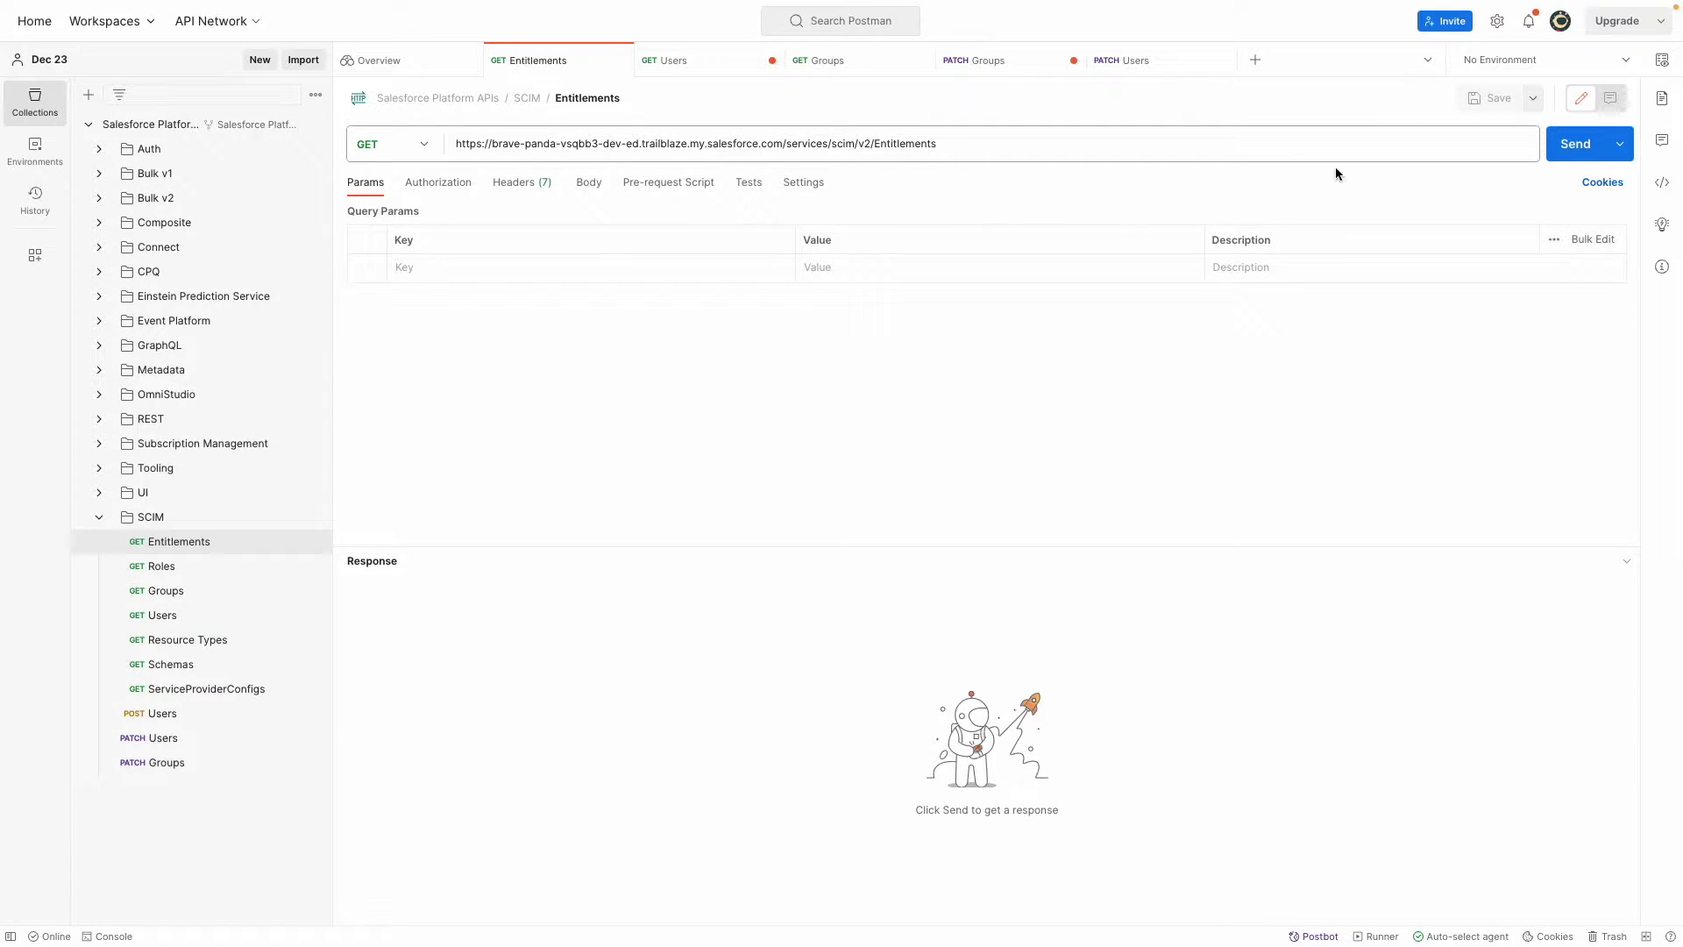
# Step: Run the Entitlements request and copy the Org_Wide_Address permission set id from the response
pyautogui.click(1571, 146)
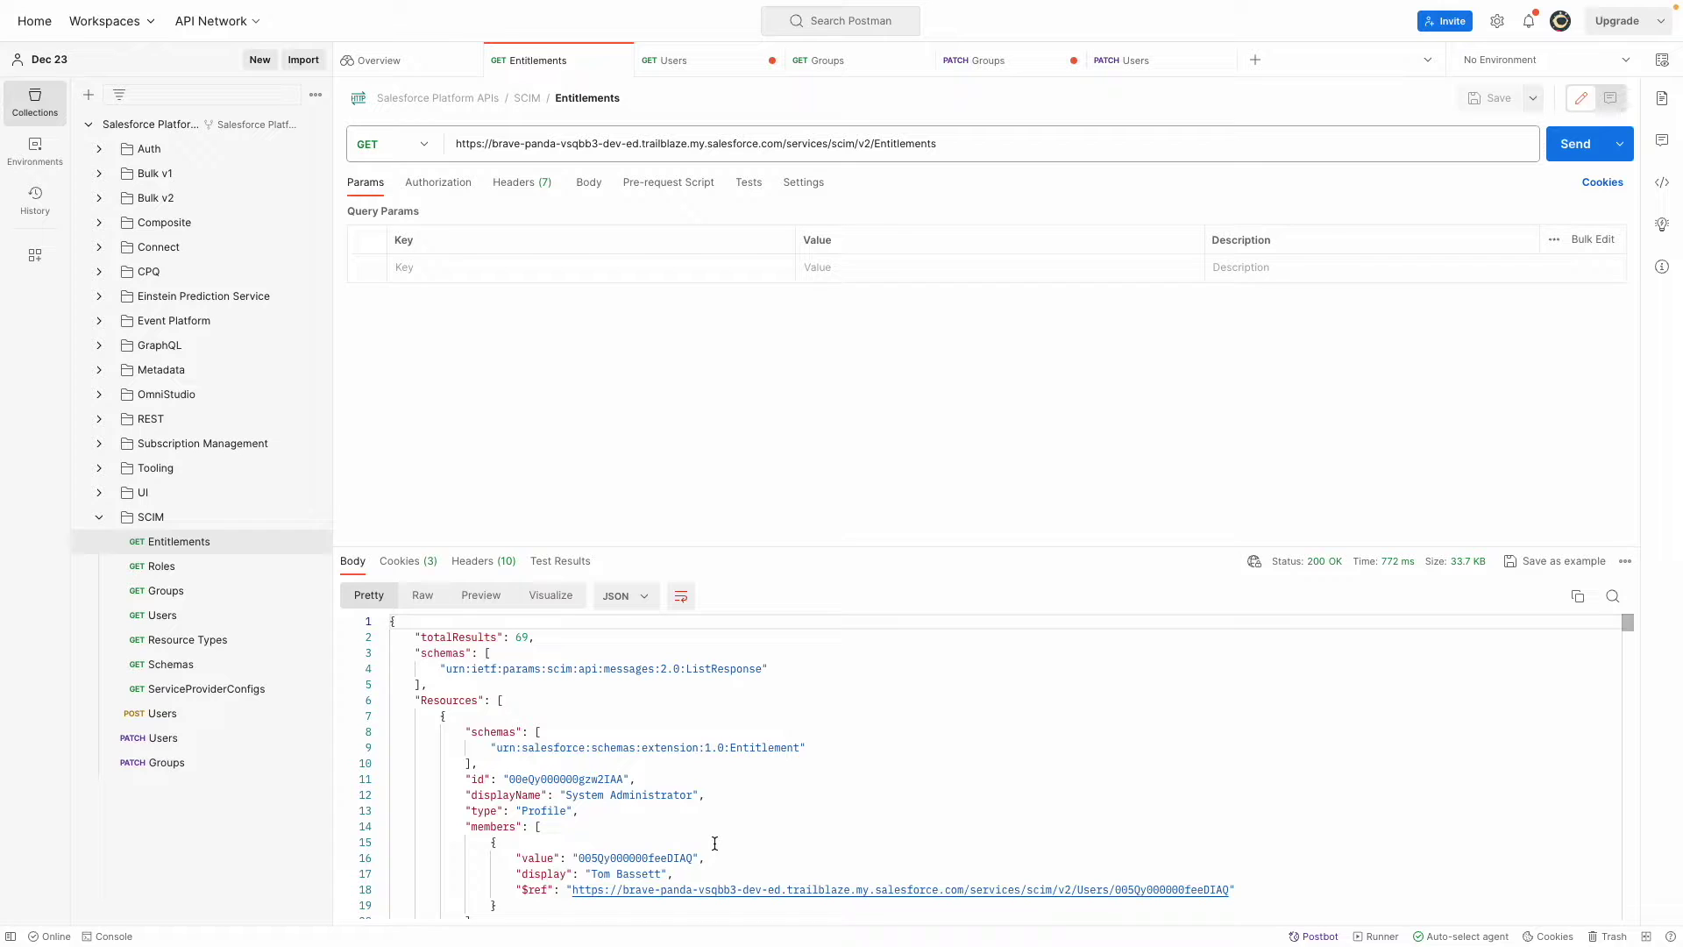
pyautogui.scroll(-10, 714, 844)
pyautogui.moveTo(1627, 657); pyautogui.dragTo(1625, 907)
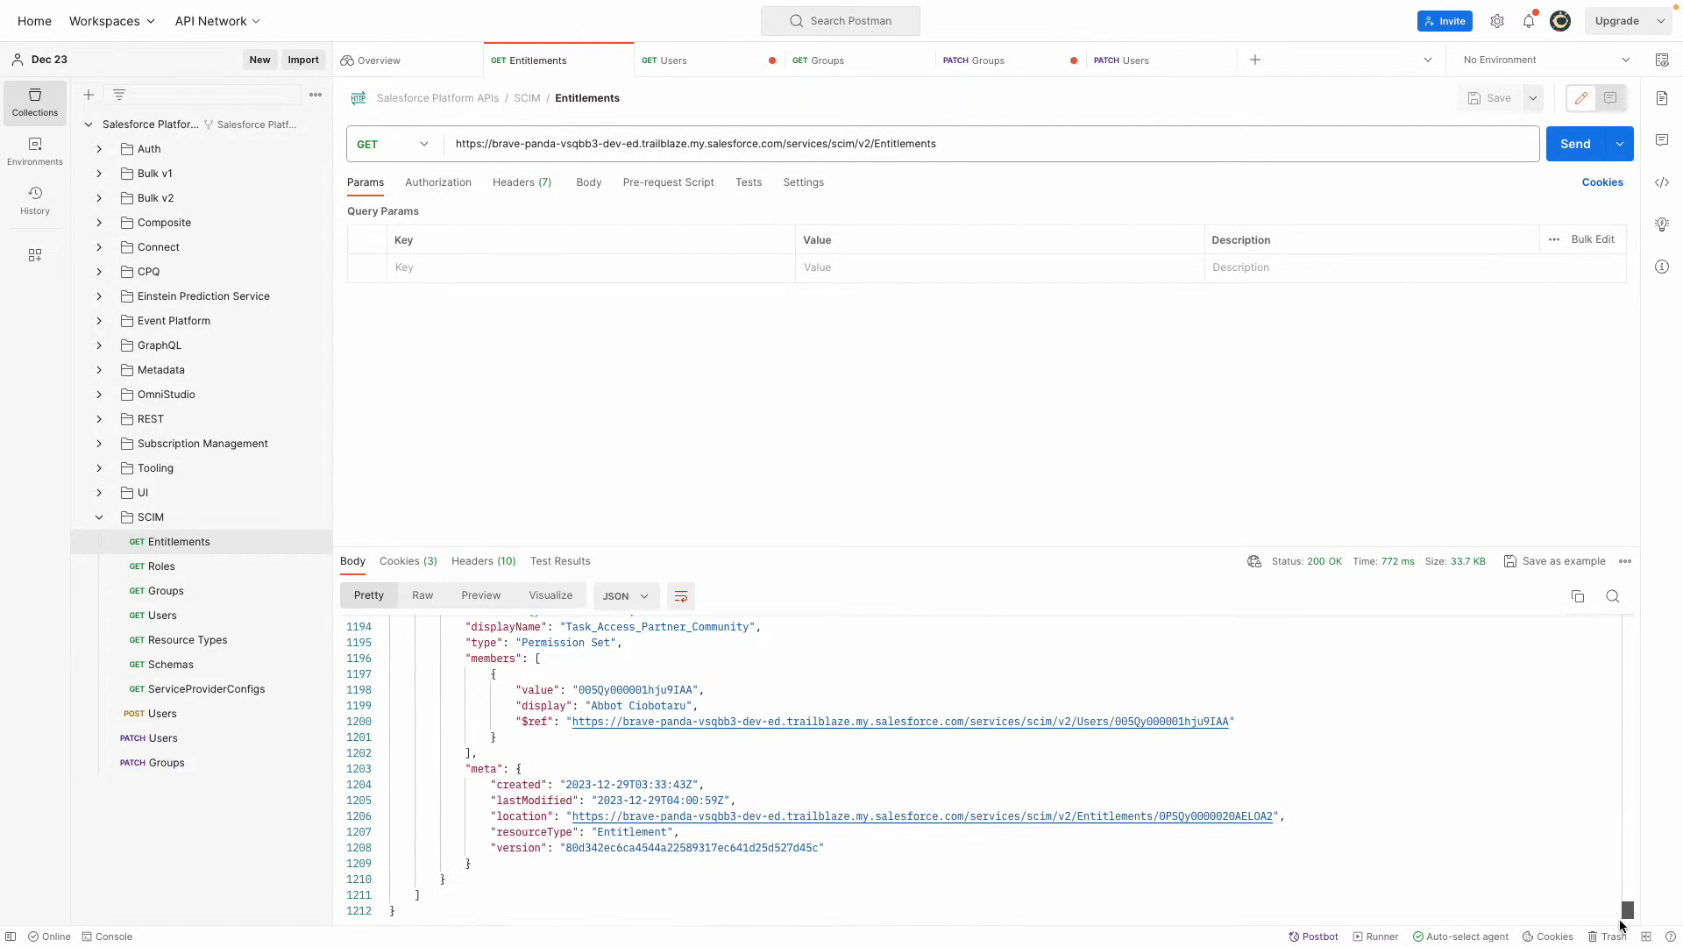
pyautogui.scroll(5, 921, 751)
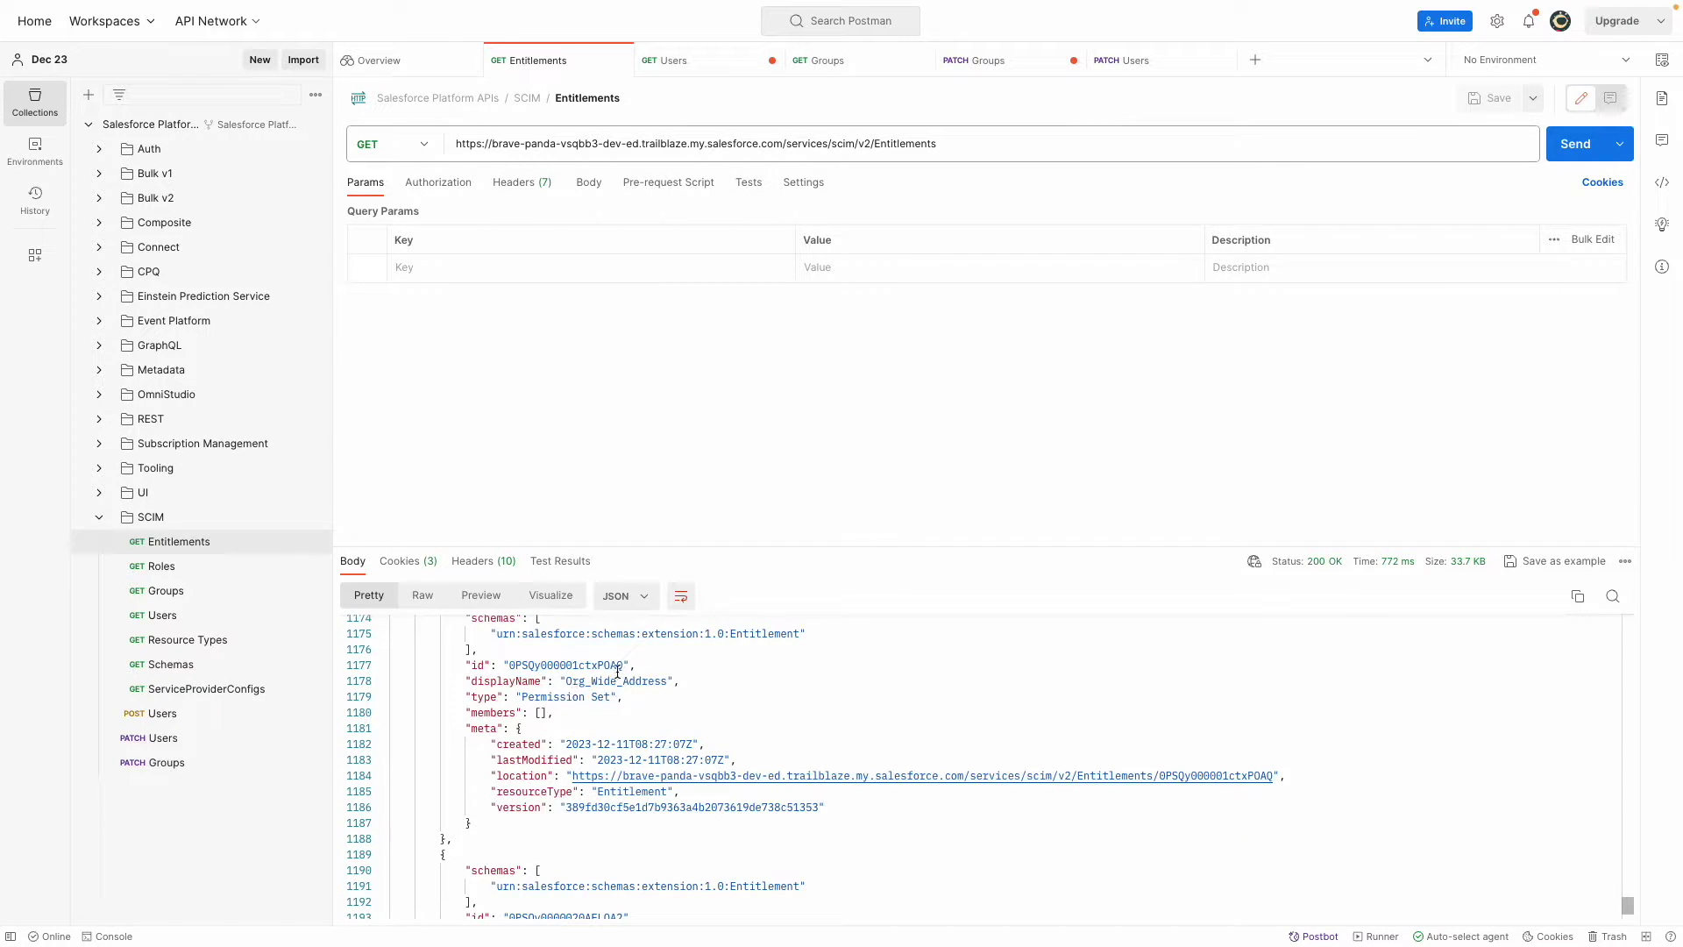
pyautogui.moveTo(624, 667); pyautogui.dragTo(507, 670)
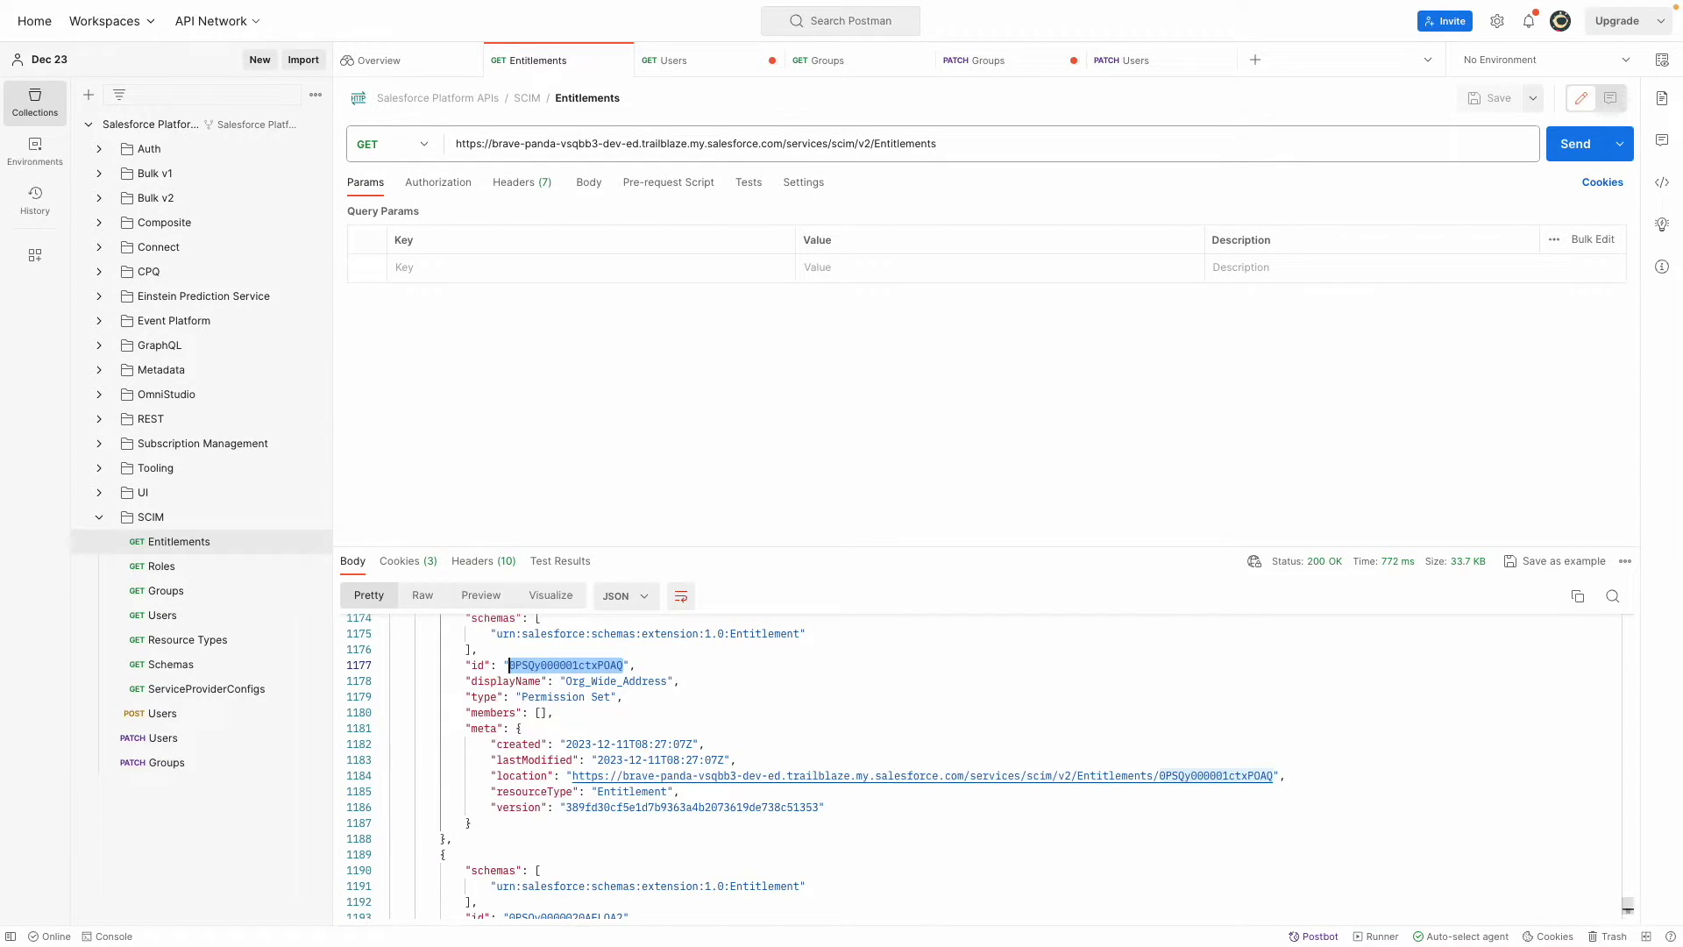
pyautogui.click(1628, 907)
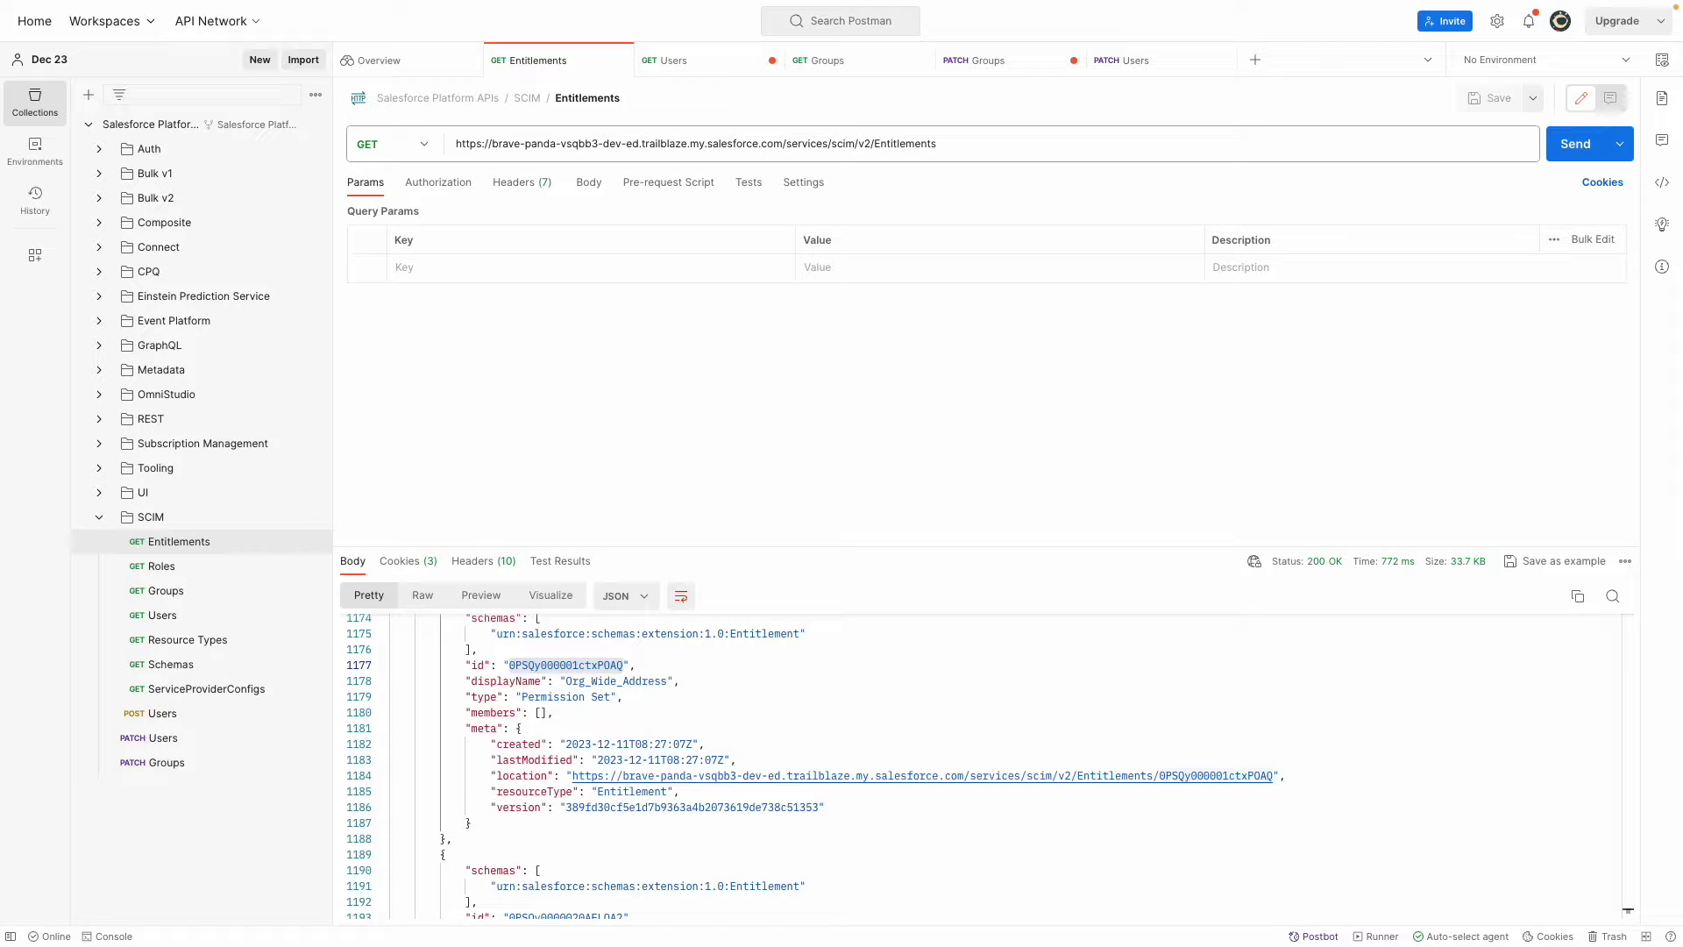
# Step: Run the GET Users request and copy the target user's id from the response
pyautogui.click(156, 618)
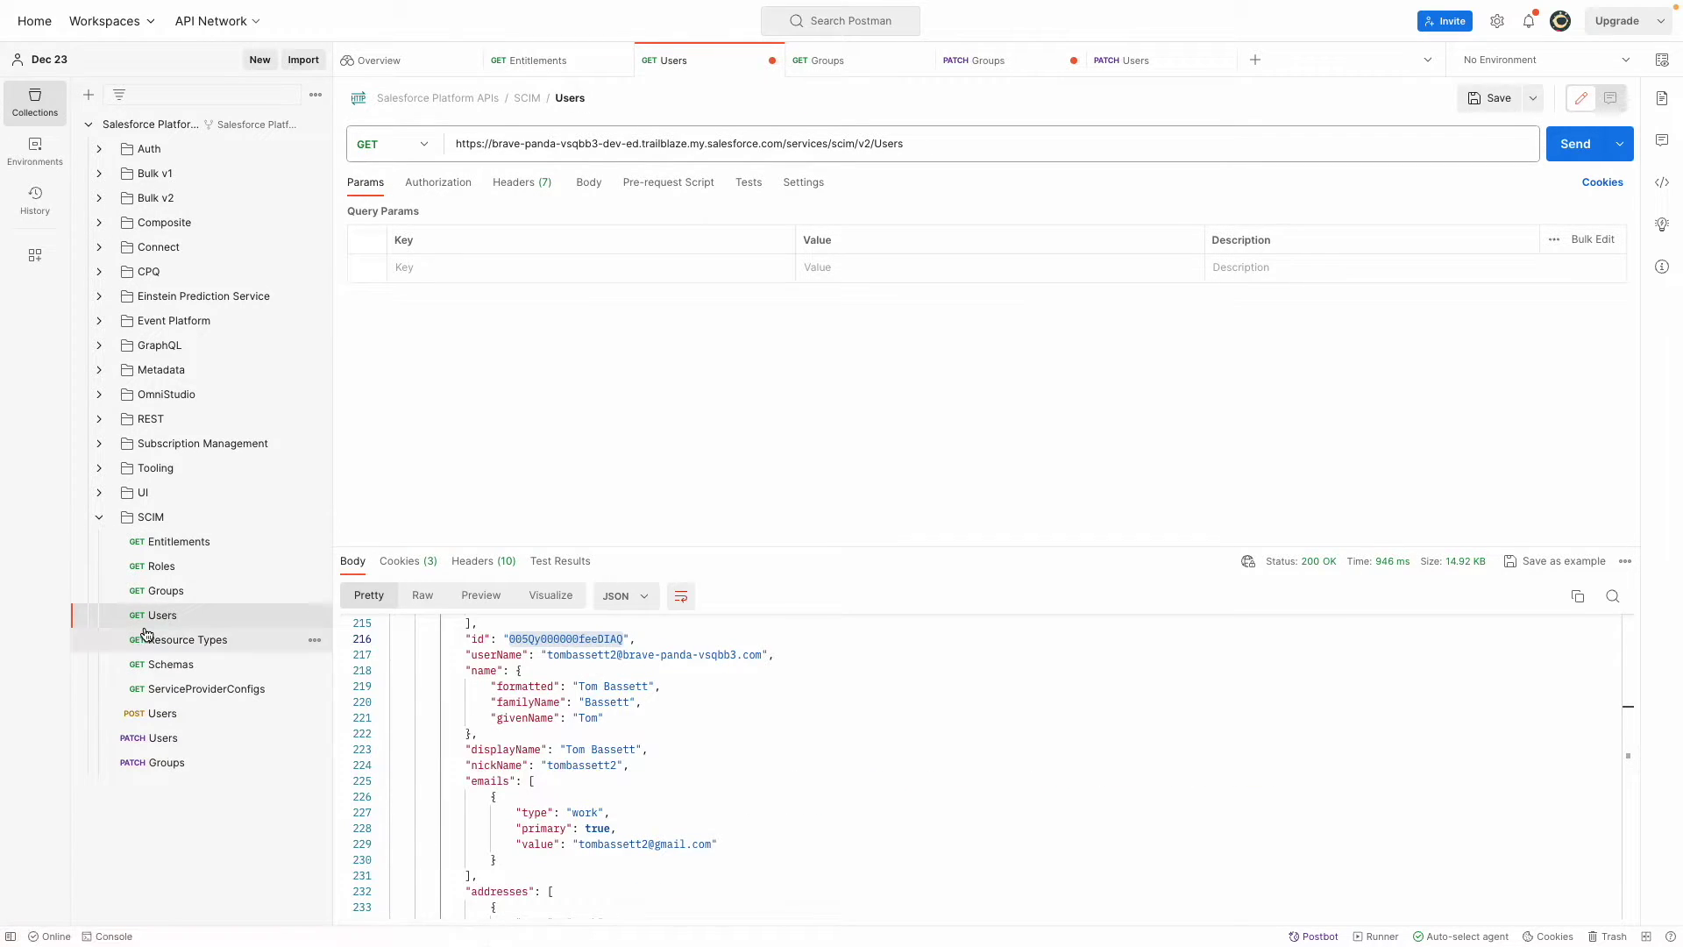
pyautogui.click(1575, 143)
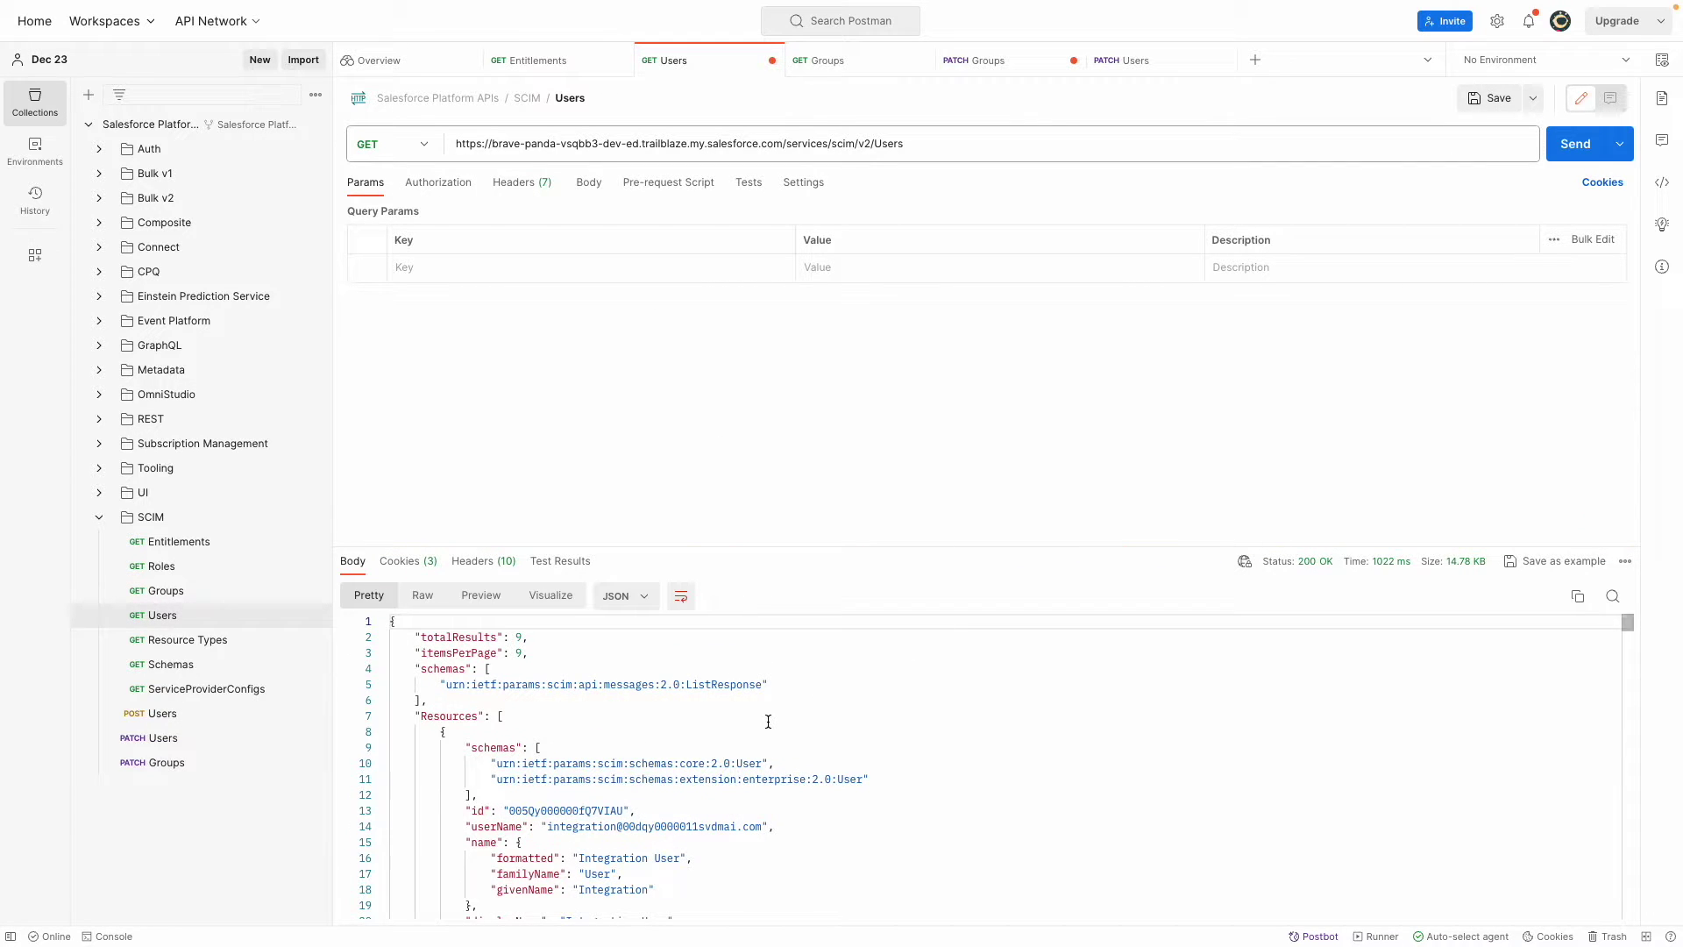
pyautogui.scroll(-4, 768, 720)
pyautogui.scroll(-1, 819, 718)
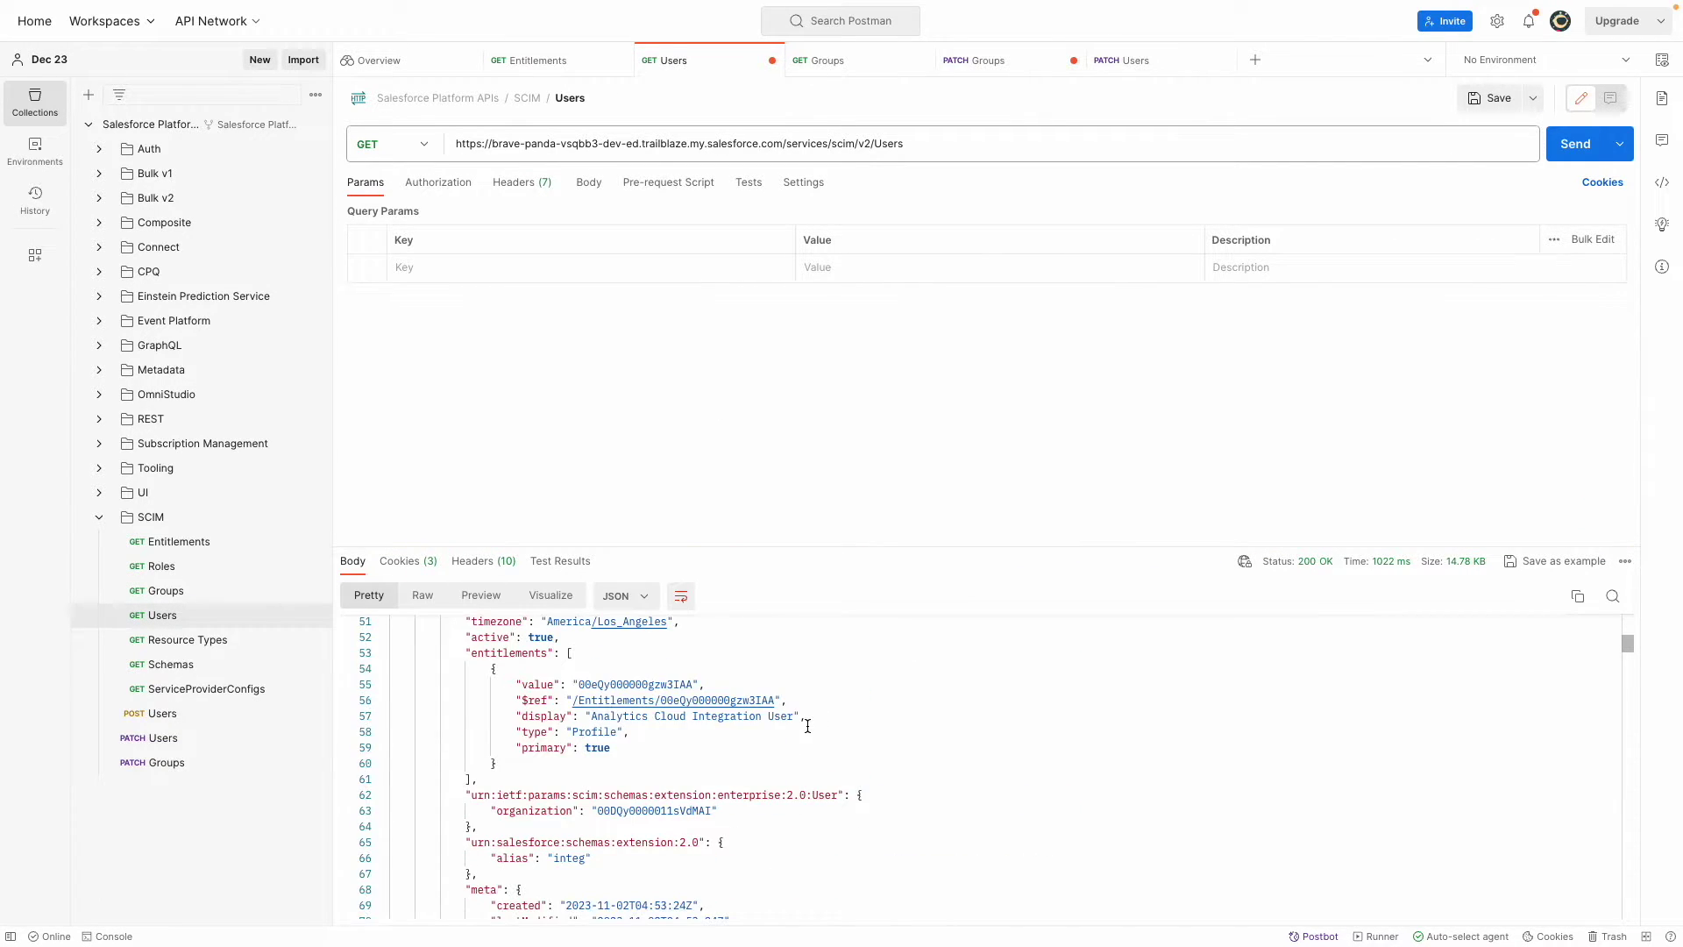
pyautogui.scroll(-1, 807, 727)
pyautogui.scroll(-1, 807, 726)
pyautogui.scroll(-1, 808, 726)
pyautogui.scroll(-1, 807, 726)
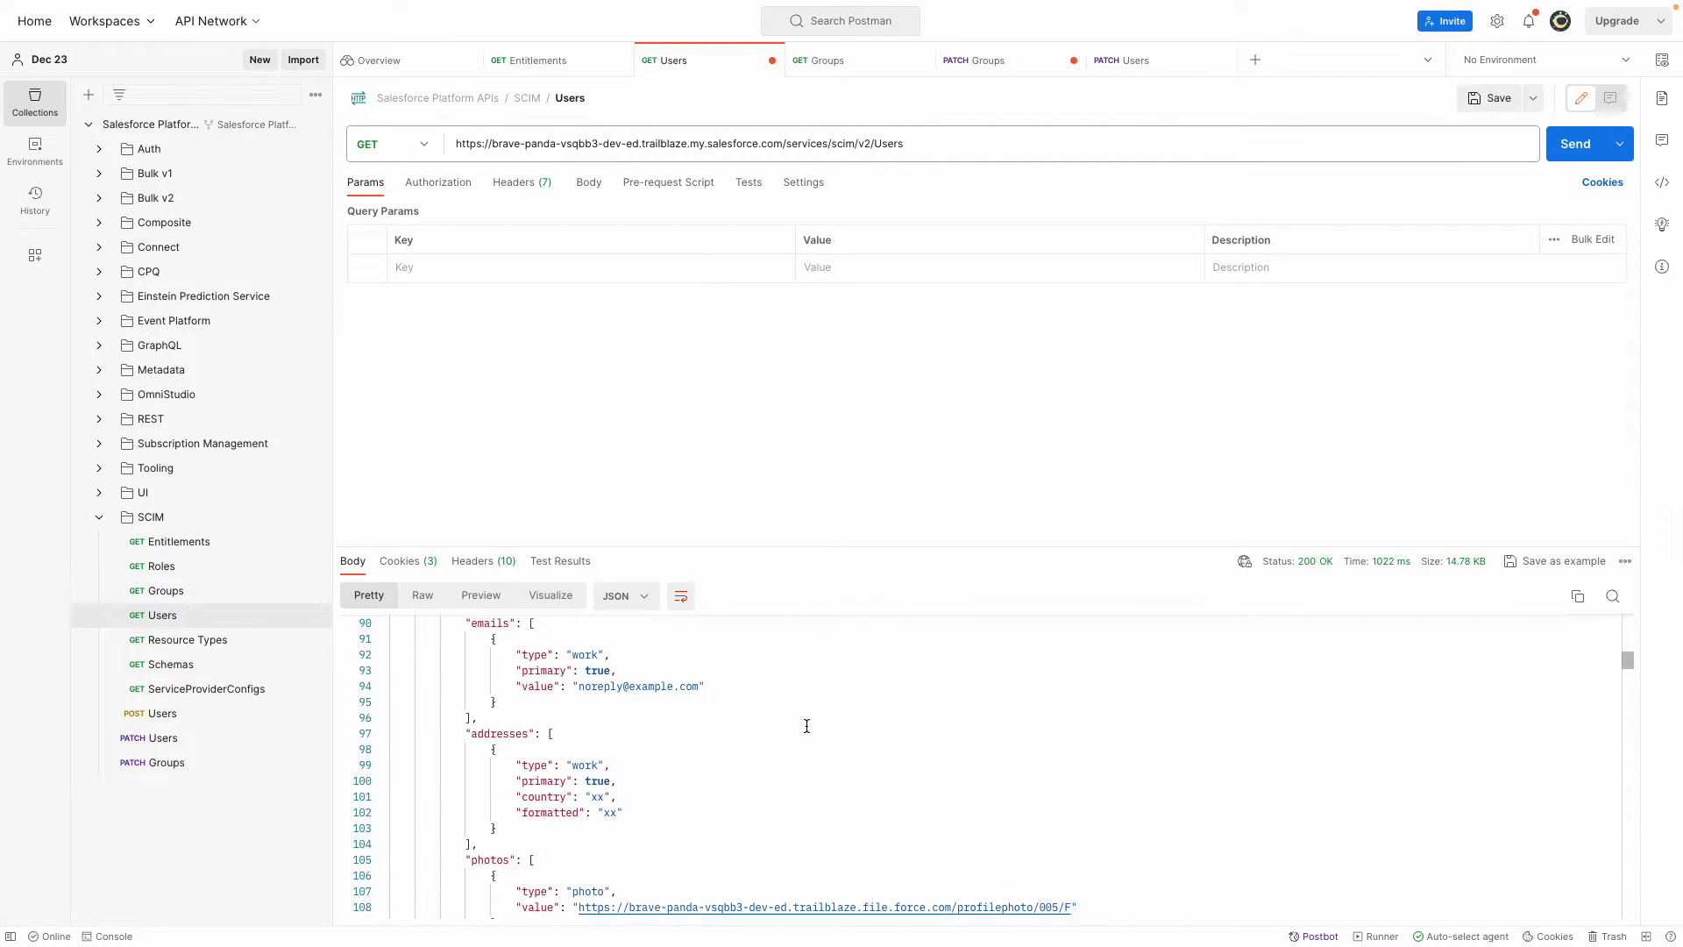
pyautogui.scroll(-1, 807, 726)
pyautogui.scroll(-1, 806, 726)
pyautogui.scroll(-1, 806, 726)
pyautogui.scroll(-1, 806, 725)
pyautogui.scroll(-3, 806, 726)
pyautogui.scroll(-1, 806, 726)
pyautogui.scroll(-3, 806, 727)
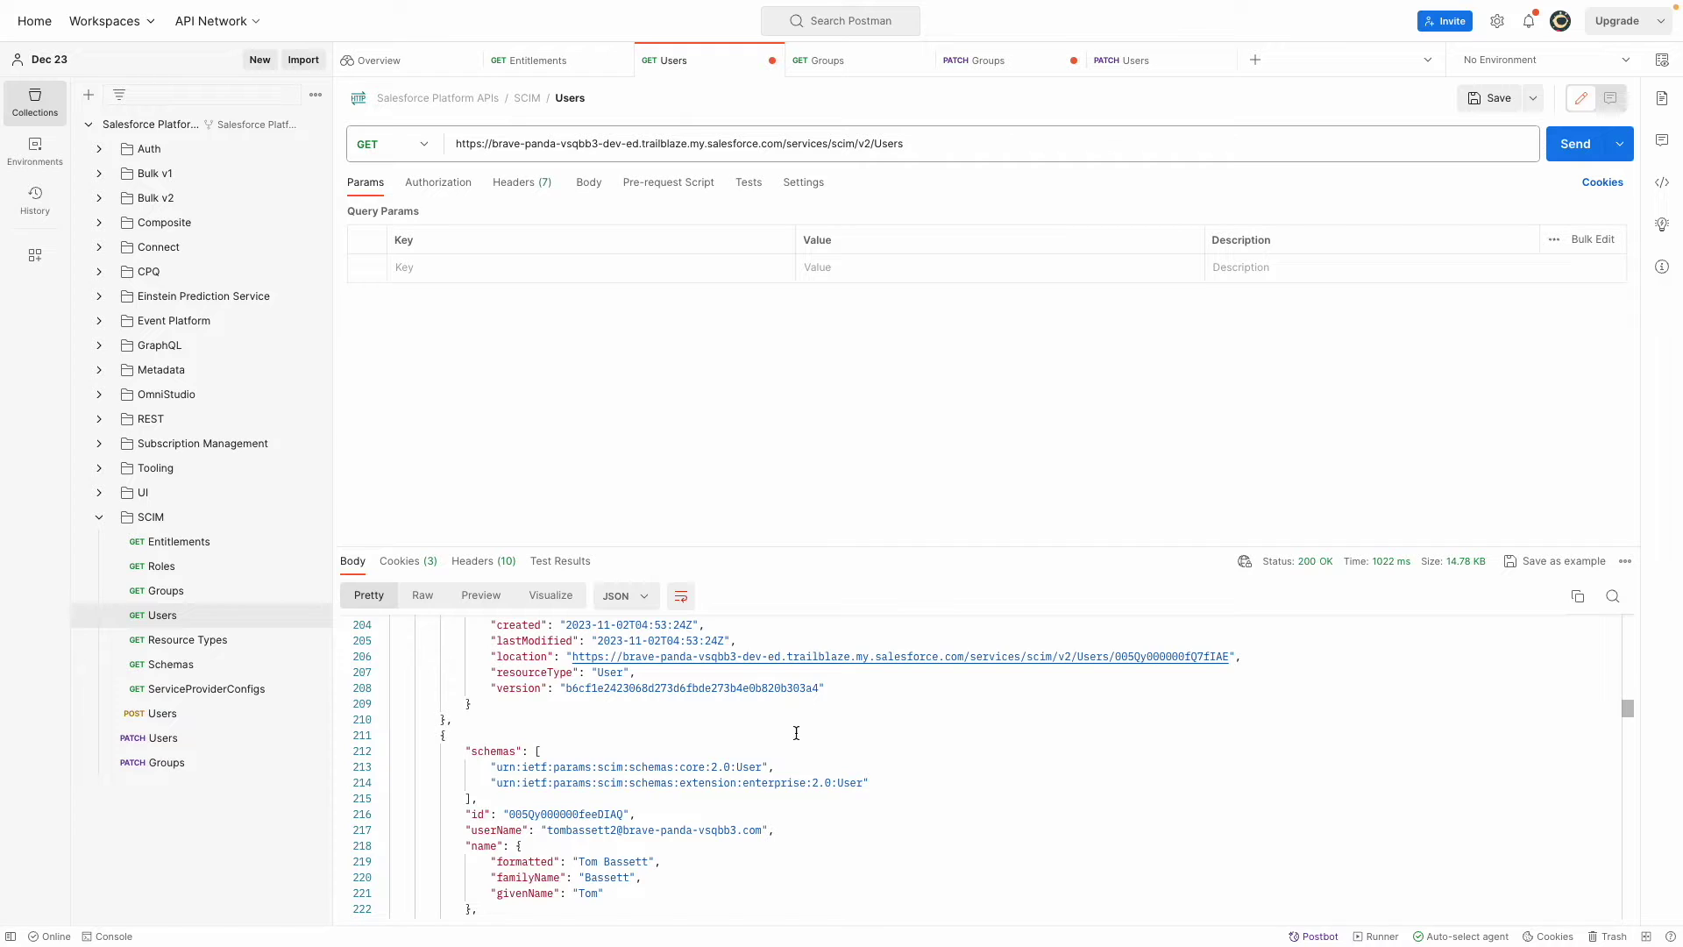
pyautogui.moveTo(624, 816); pyautogui.dragTo(508, 815)
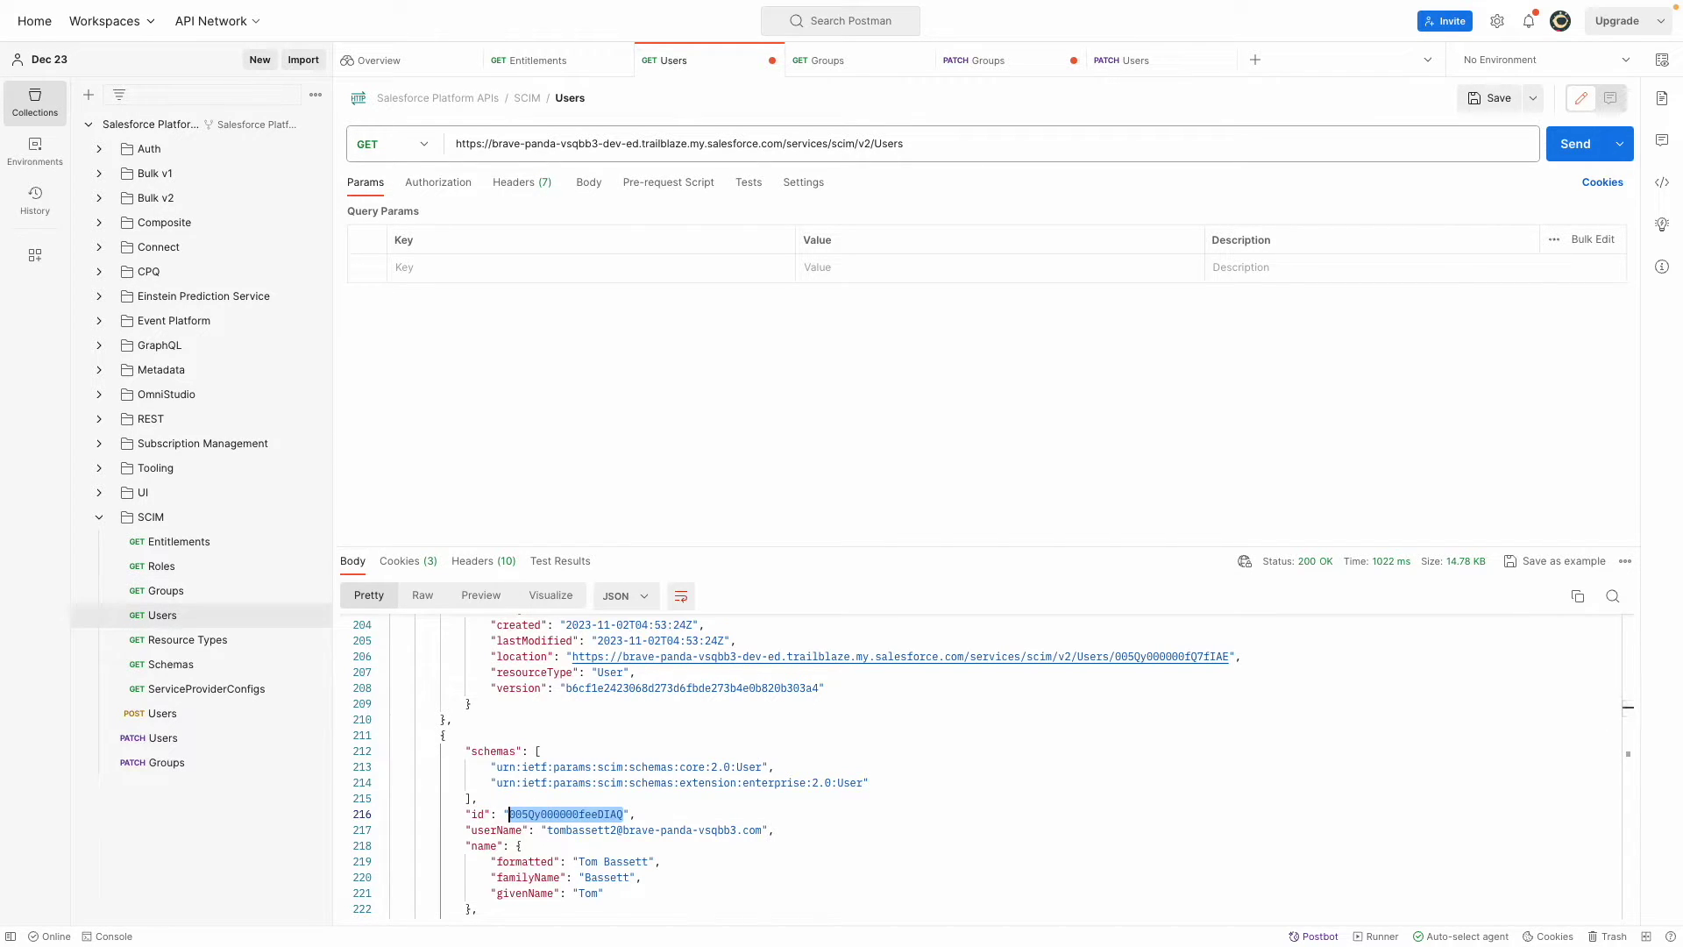
pyautogui.hotkey('ctrl', 'c')
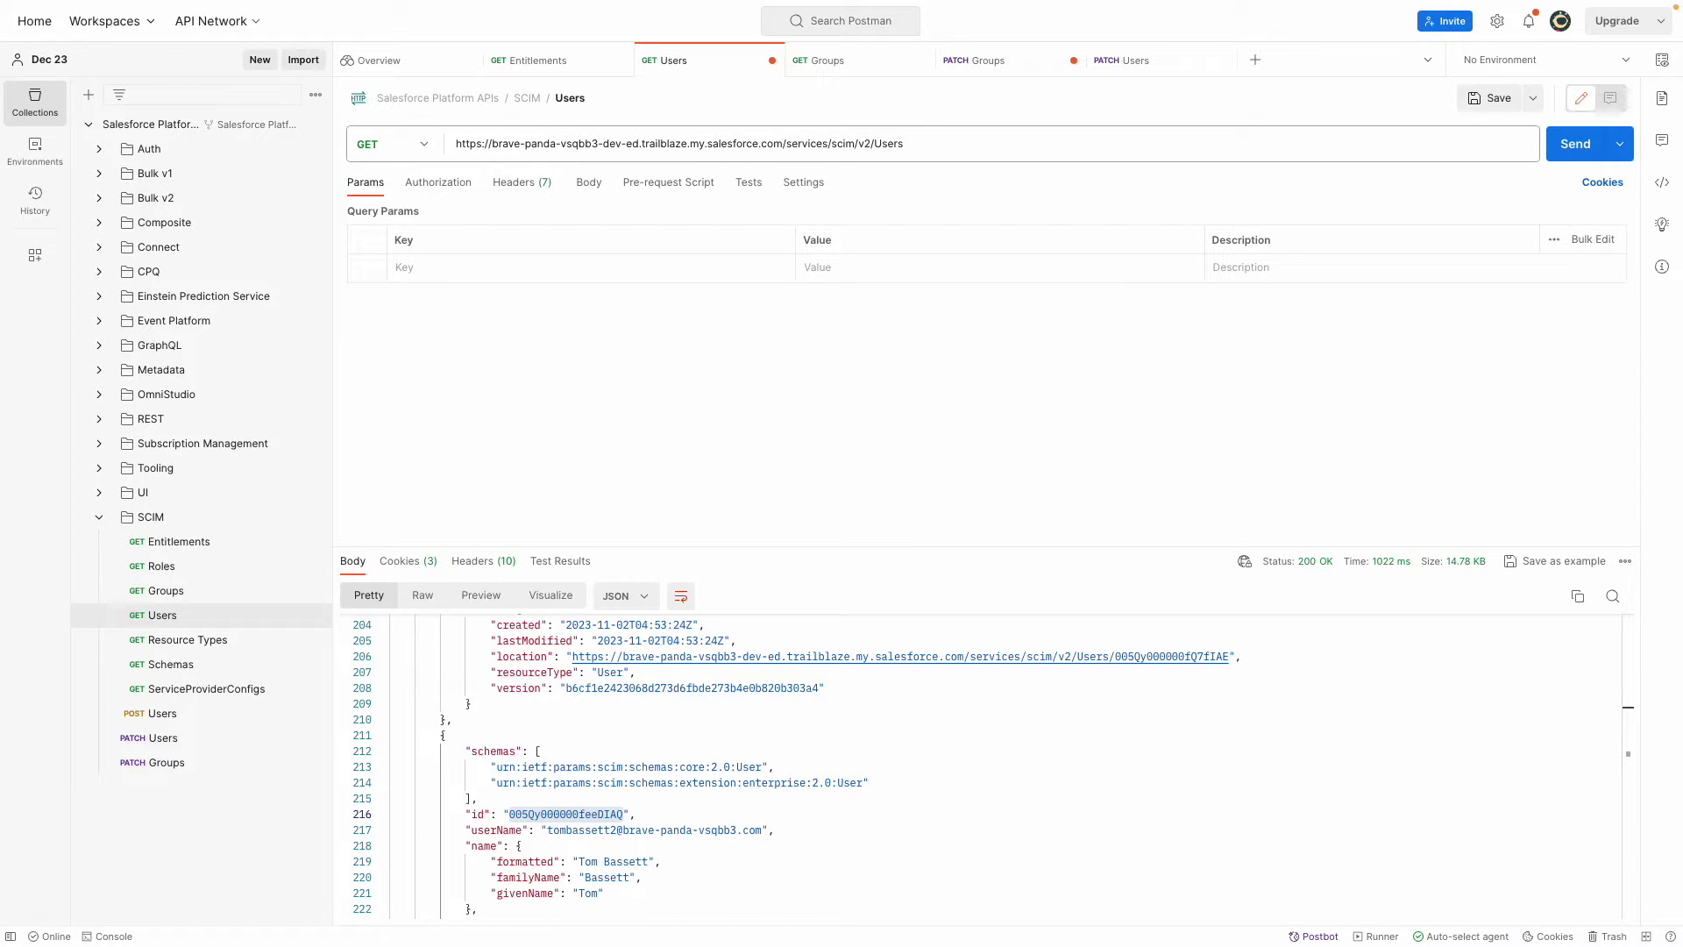
# Step: In PATCH Users, replace the URL's user-id placeholder with the copied user id
pyautogui.click(152, 741)
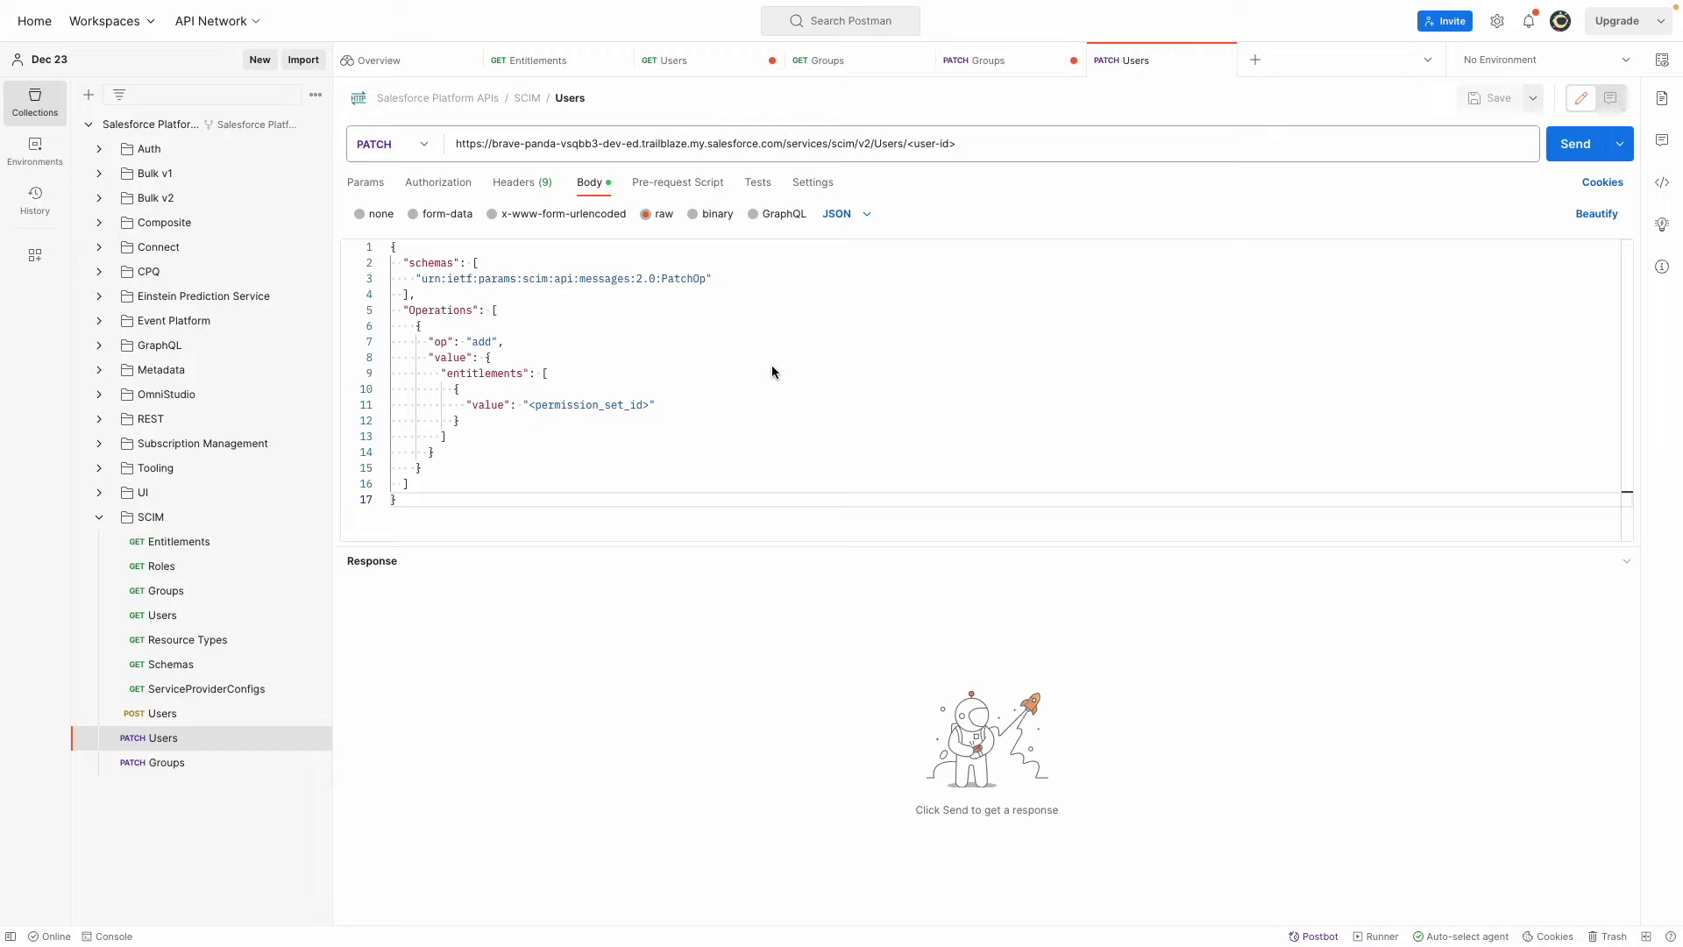
pyautogui.moveTo(962, 144); pyautogui.dragTo(907, 145)
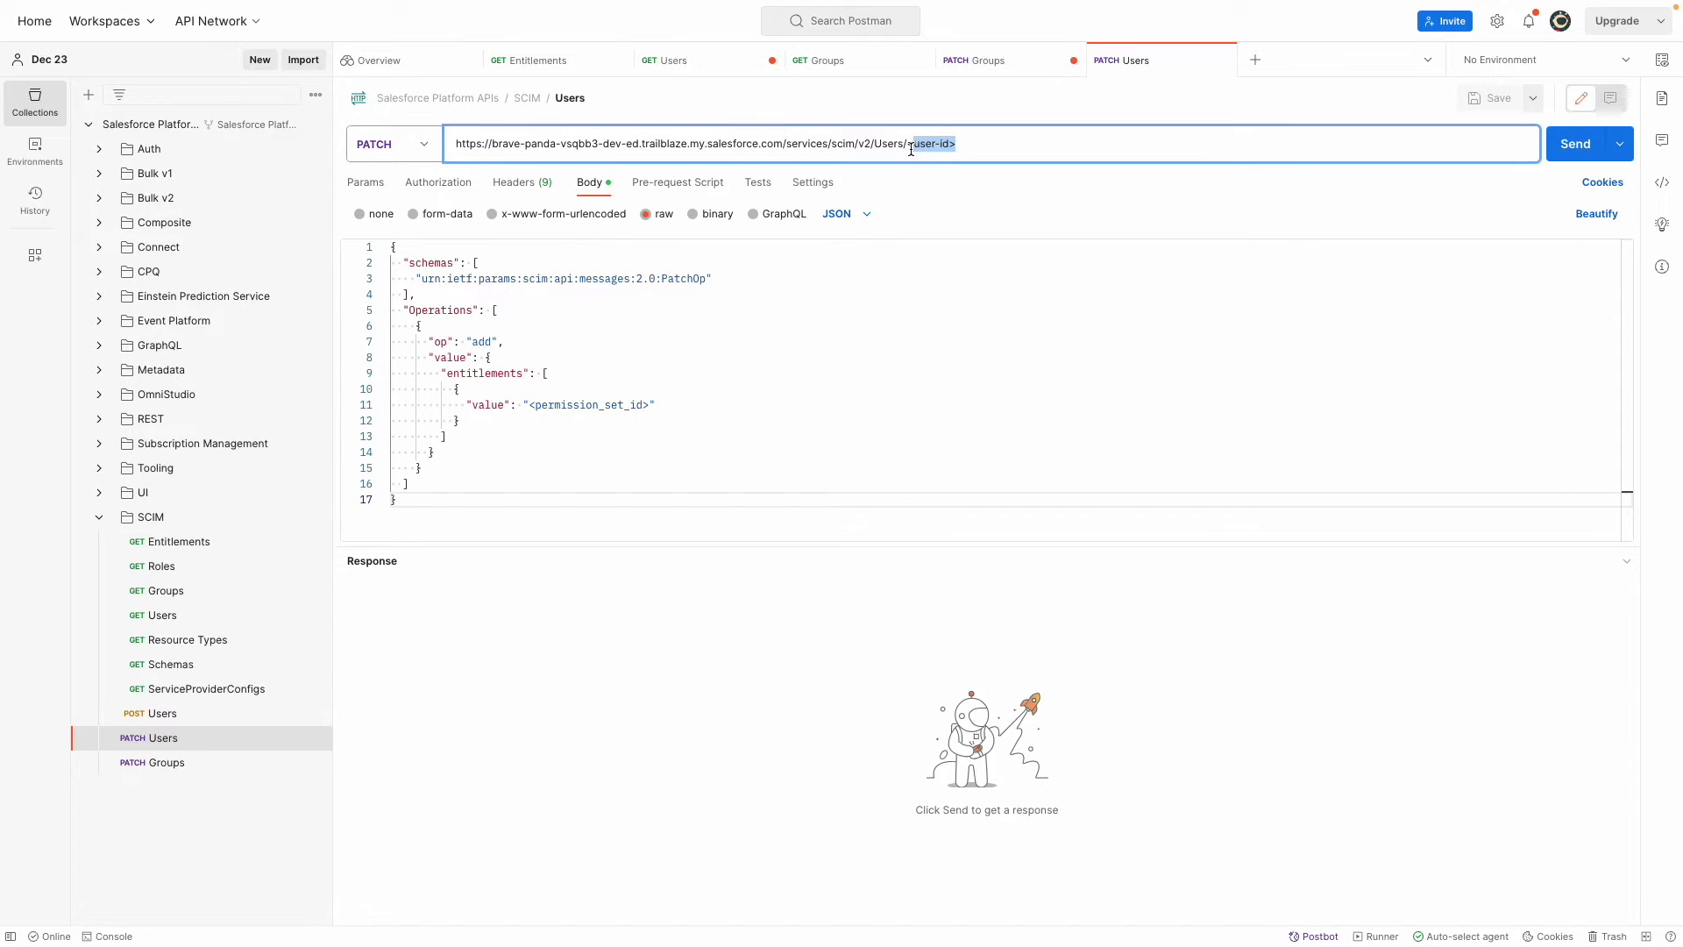
pyautogui.hotkey('ctrl', 'v')
pyautogui.click(490, 358)
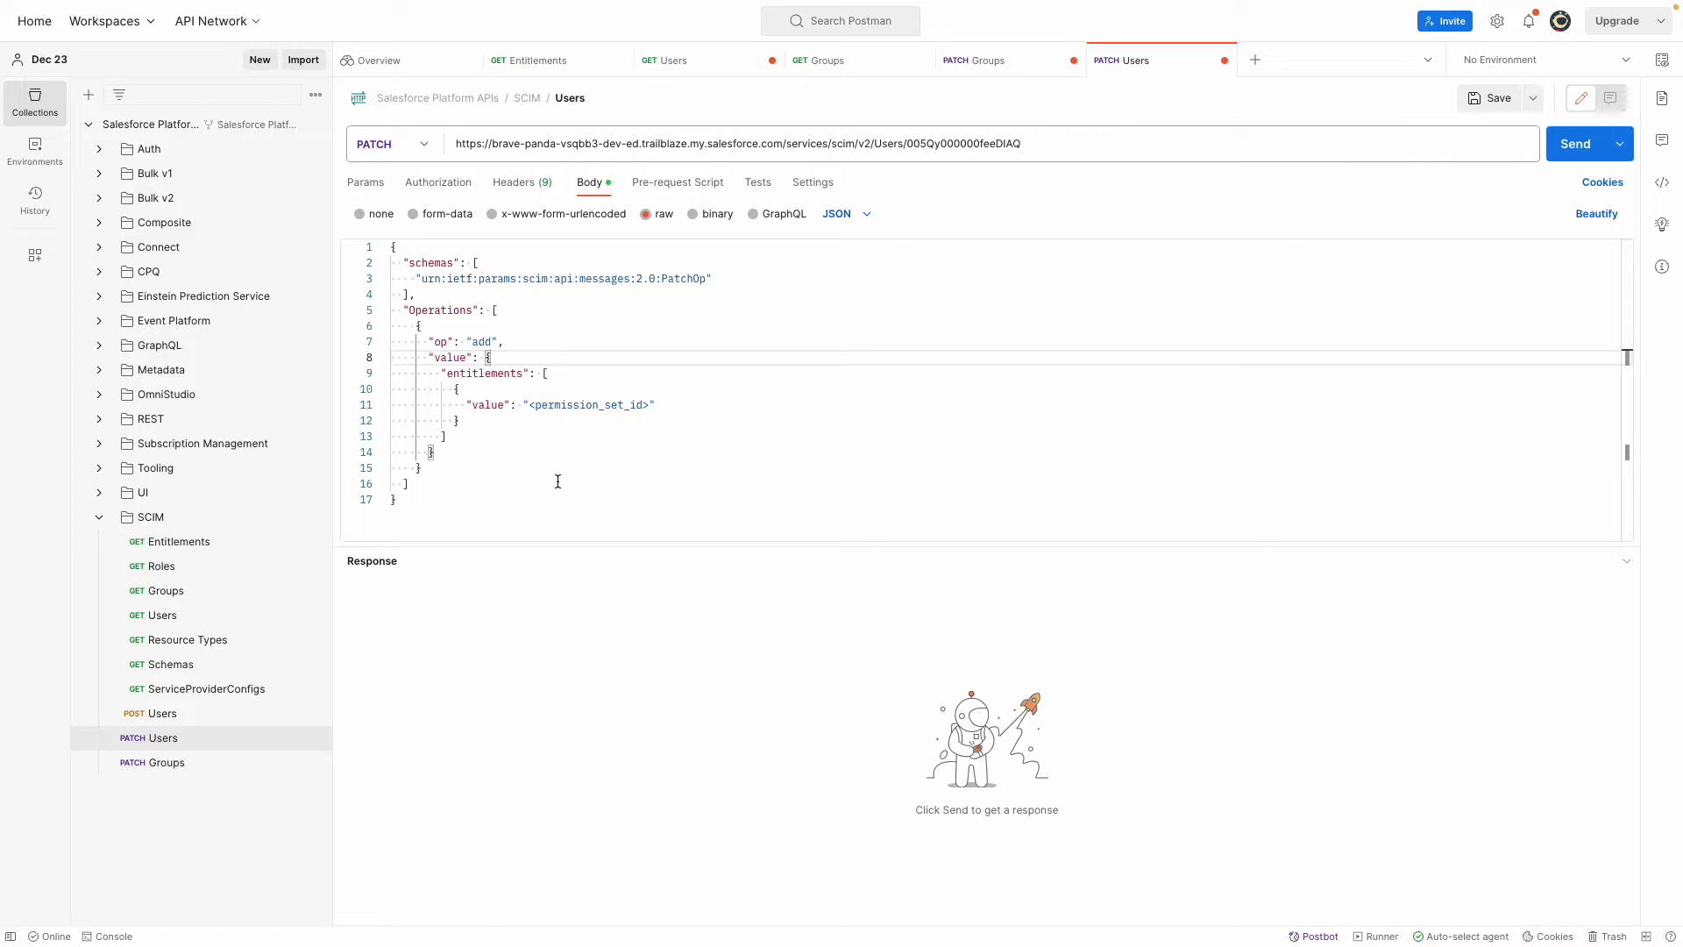
# Step: Replace the body's permission_set_id placeholder with the copied Org_Wide_Address id
pyautogui.click(415, 503)
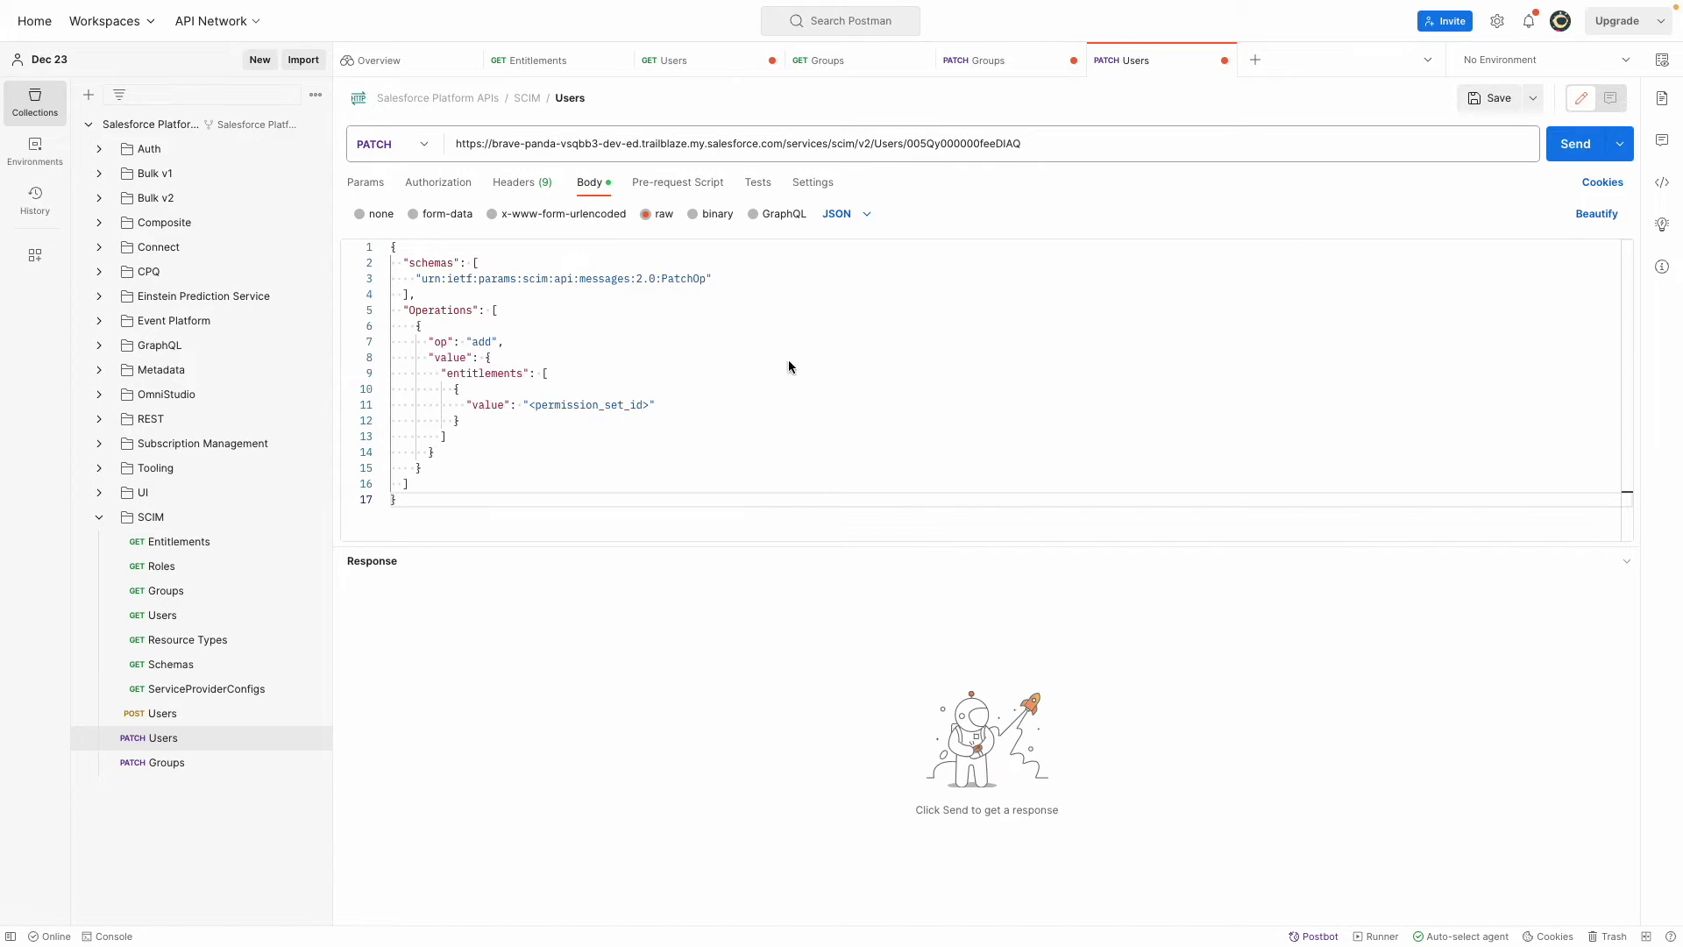
pyautogui.doubleClick(638, 407)
pyautogui.hotkey('ctrl', 'v')
pyautogui.click(540, 484)
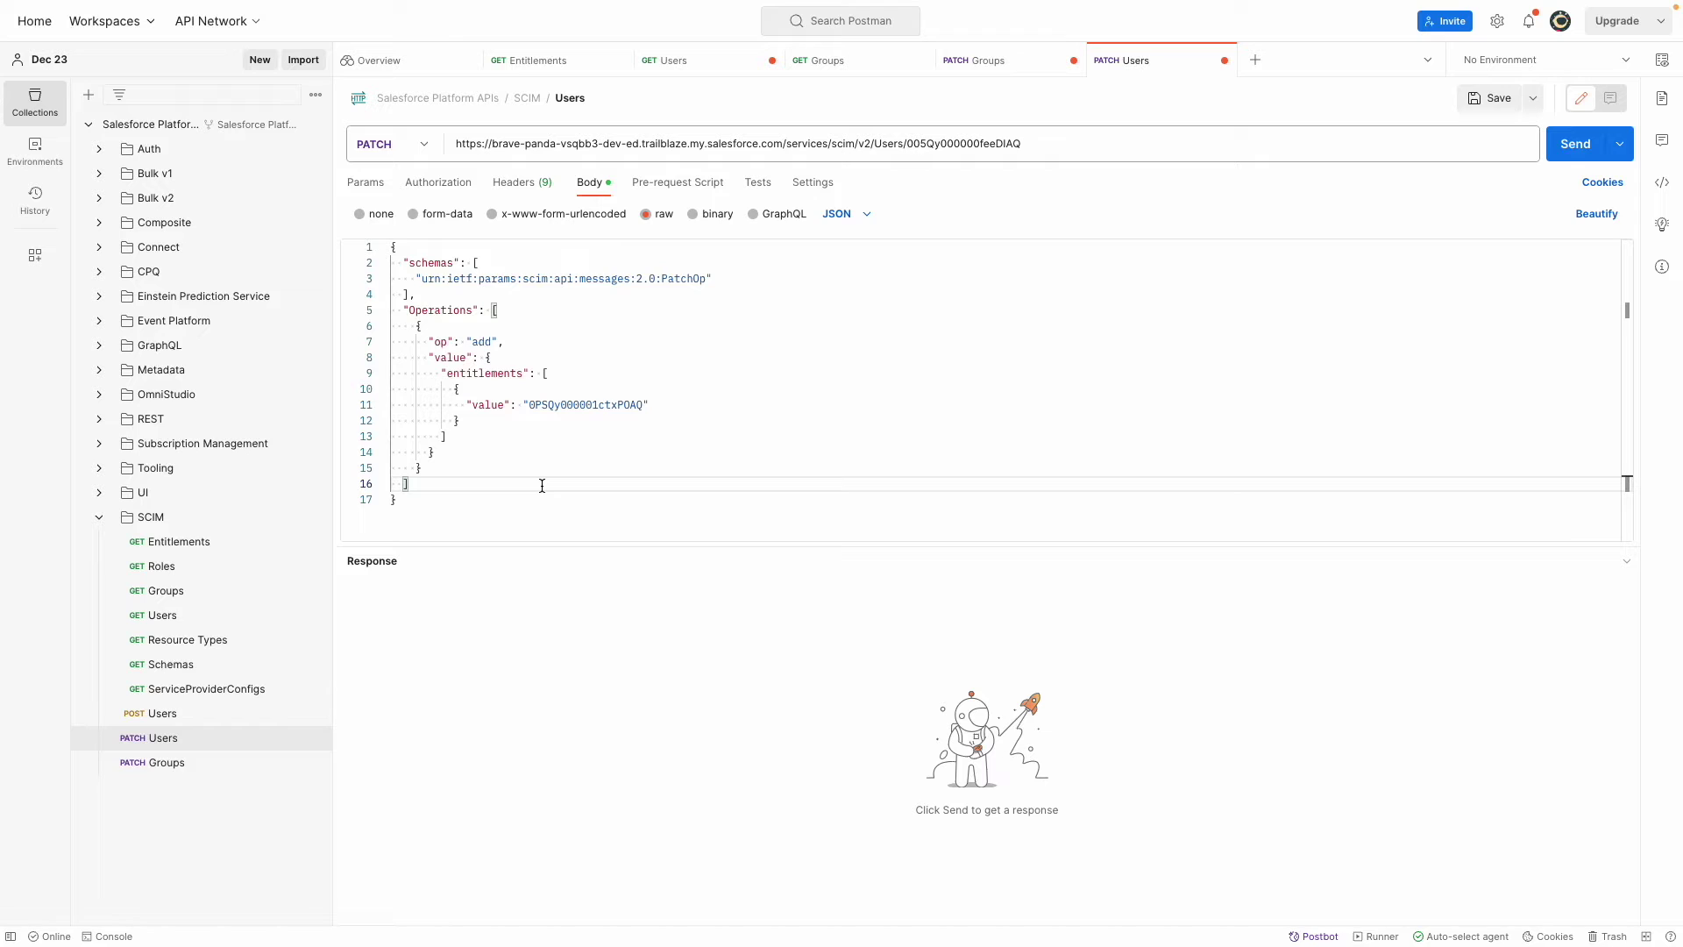
# Step: Send the PATCH Users request so Org_Wide_Address appears among the user's entitlements
pyautogui.click(1561, 156)
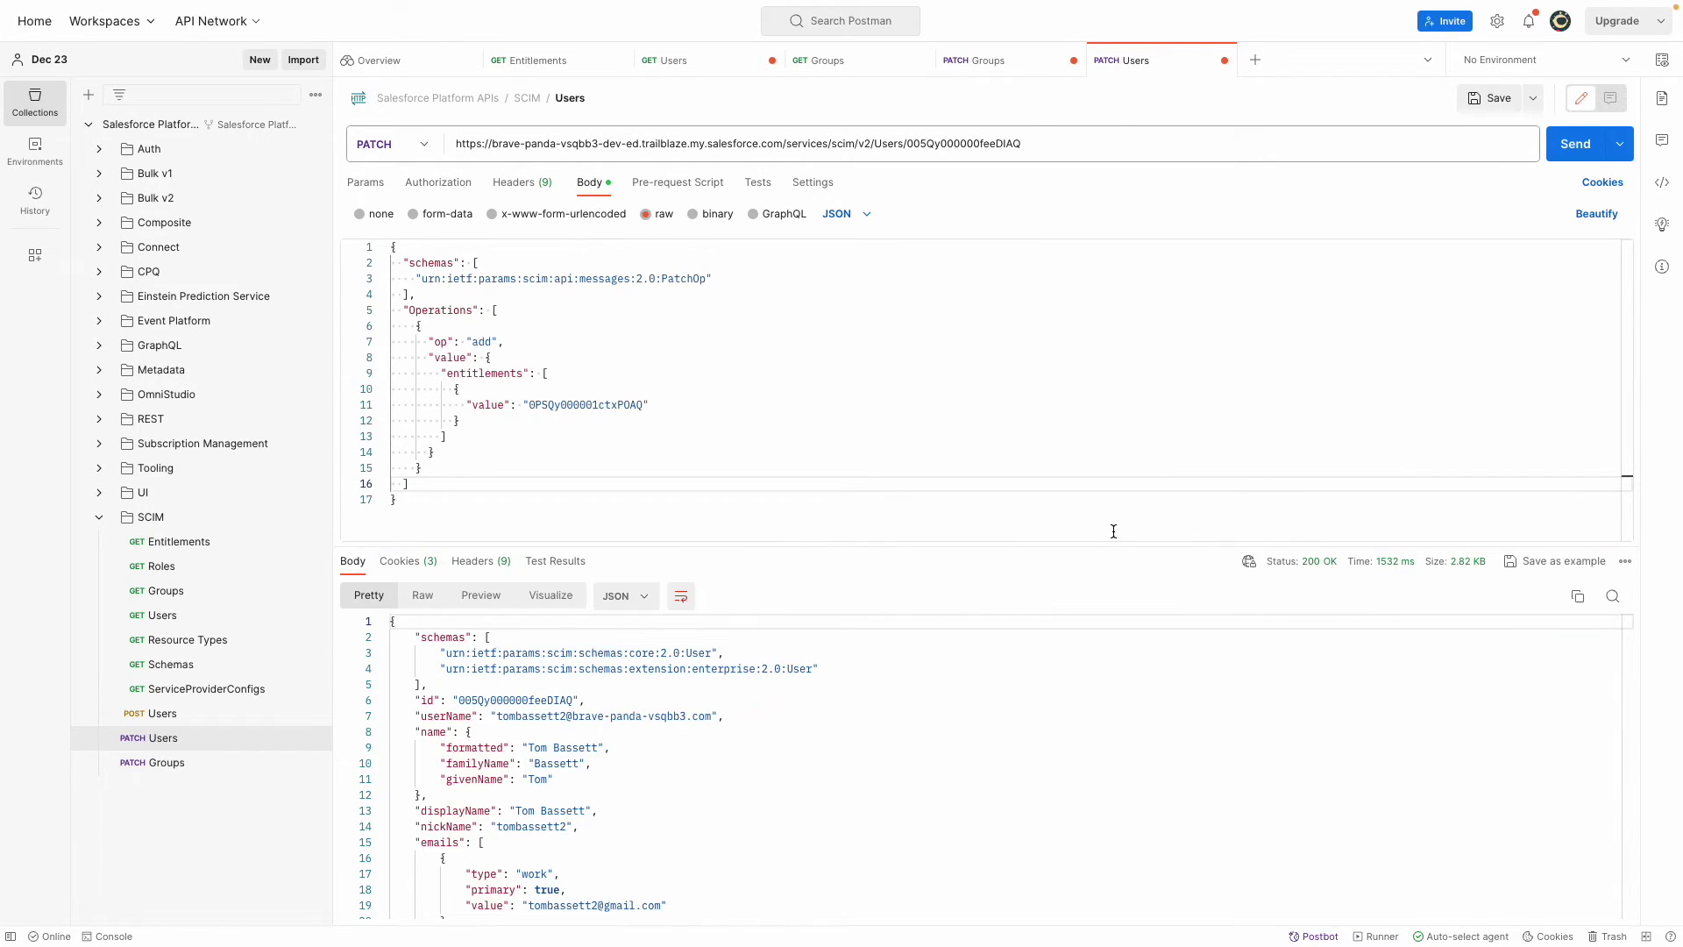
pyautogui.moveTo(835, 764)
pyautogui.scroll(-2, 834, 763)
pyautogui.scroll(-2, 834, 764)
pyautogui.scroll(-5, 835, 766)
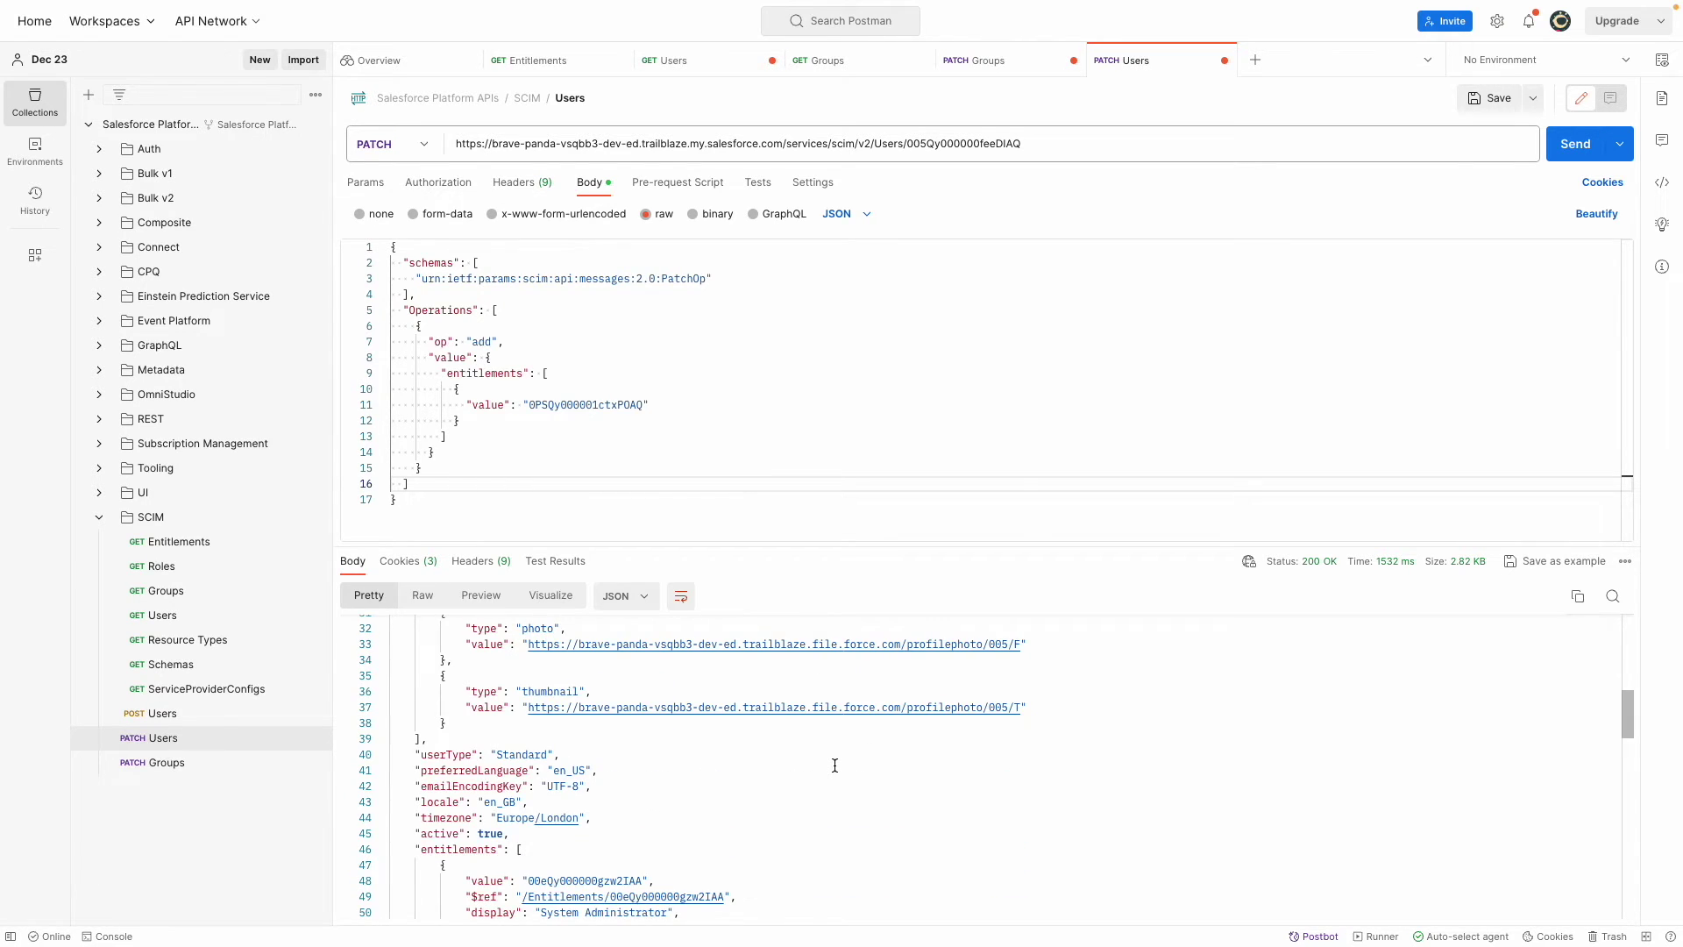
pyautogui.scroll(-3, 834, 765)
pyautogui.scroll(-1, 834, 764)
pyautogui.scroll(-4, 834, 763)
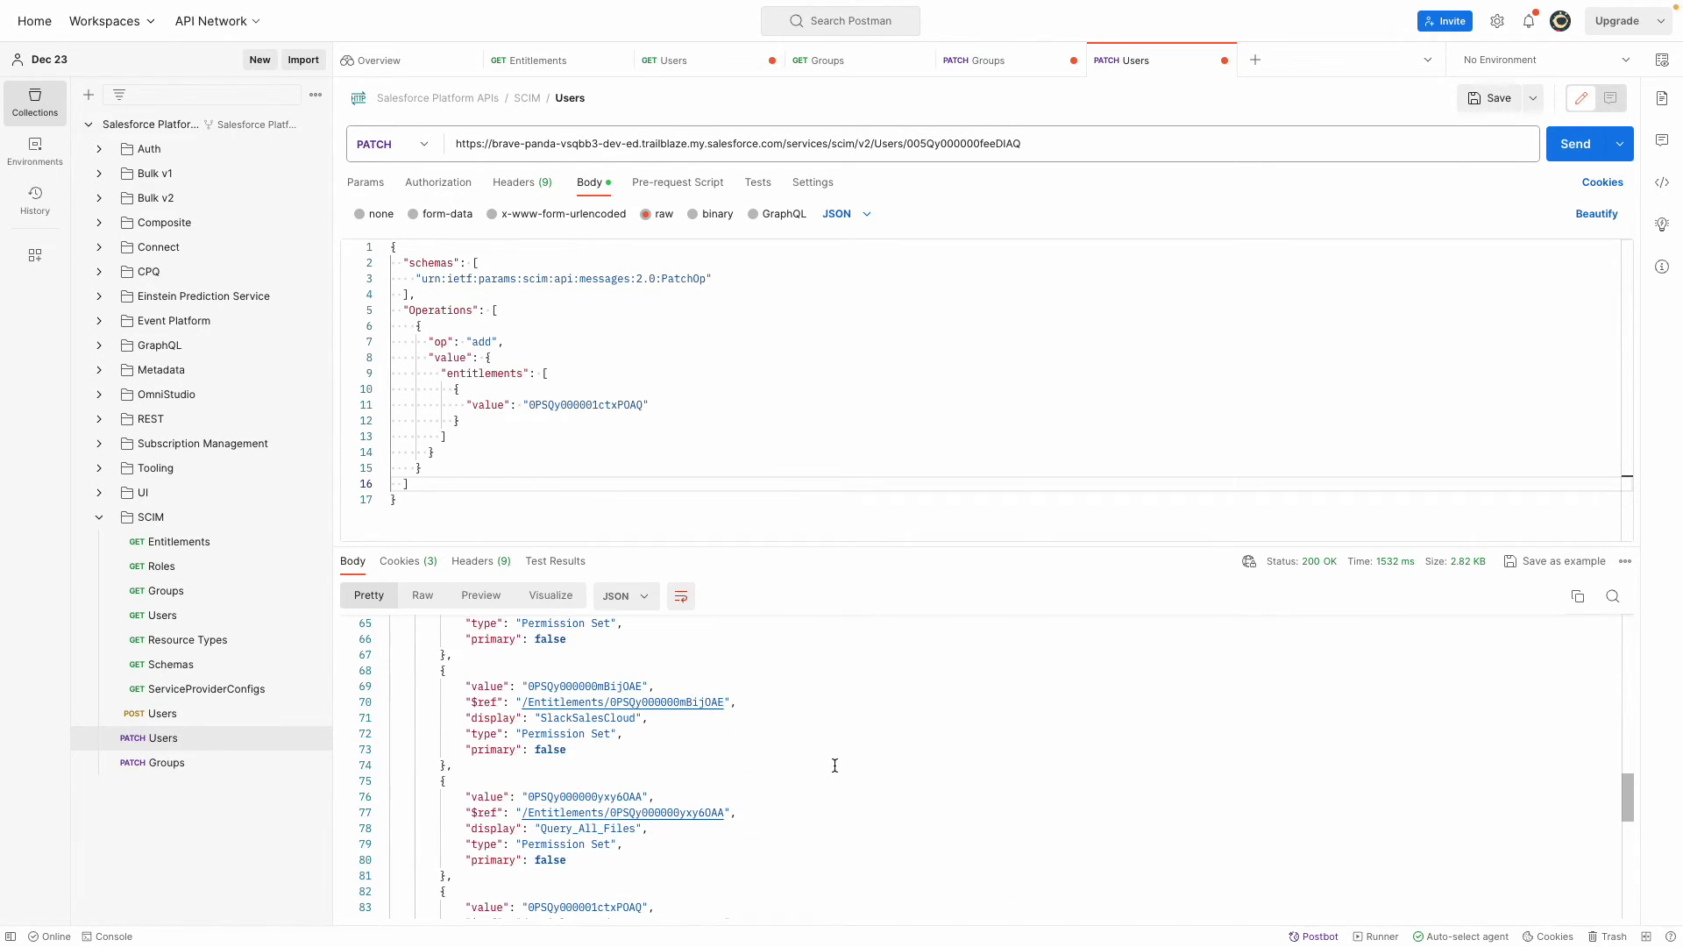
pyautogui.scroll(-1, 833, 764)
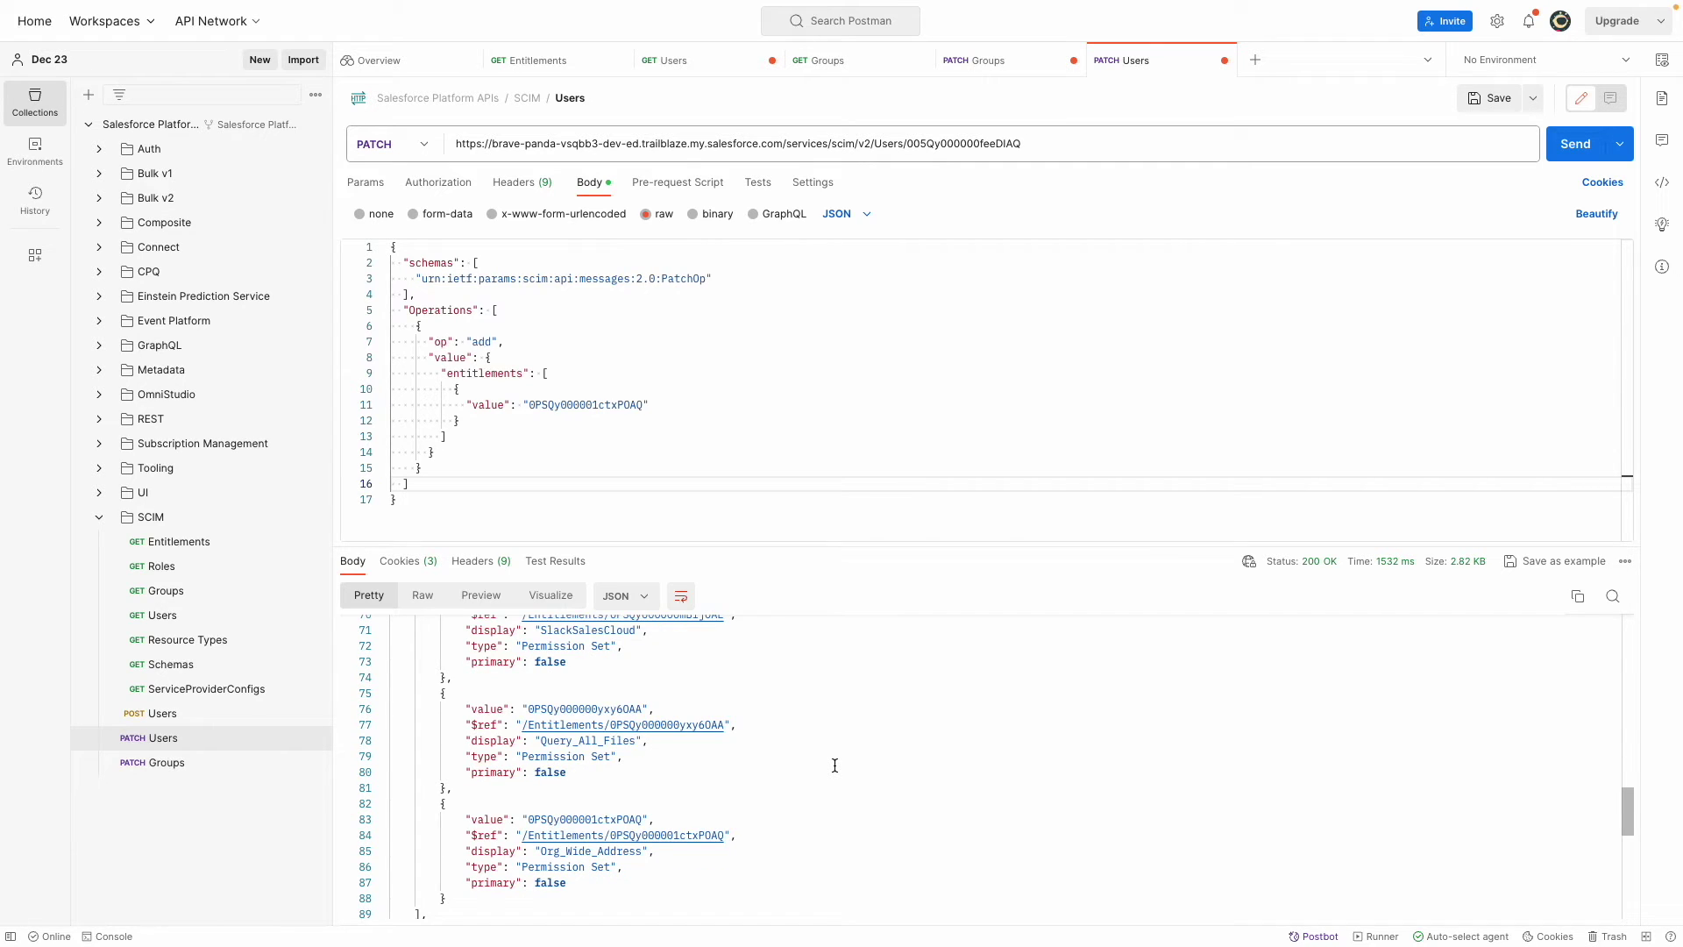
pyautogui.scroll(1, 833, 764)
pyautogui.scroll(1, 834, 763)
pyautogui.scroll(1, 834, 765)
pyautogui.scroll(1, 833, 763)
pyautogui.scroll(4, 833, 764)
pyautogui.scroll(3, 834, 765)
pyautogui.scroll(3, 834, 764)
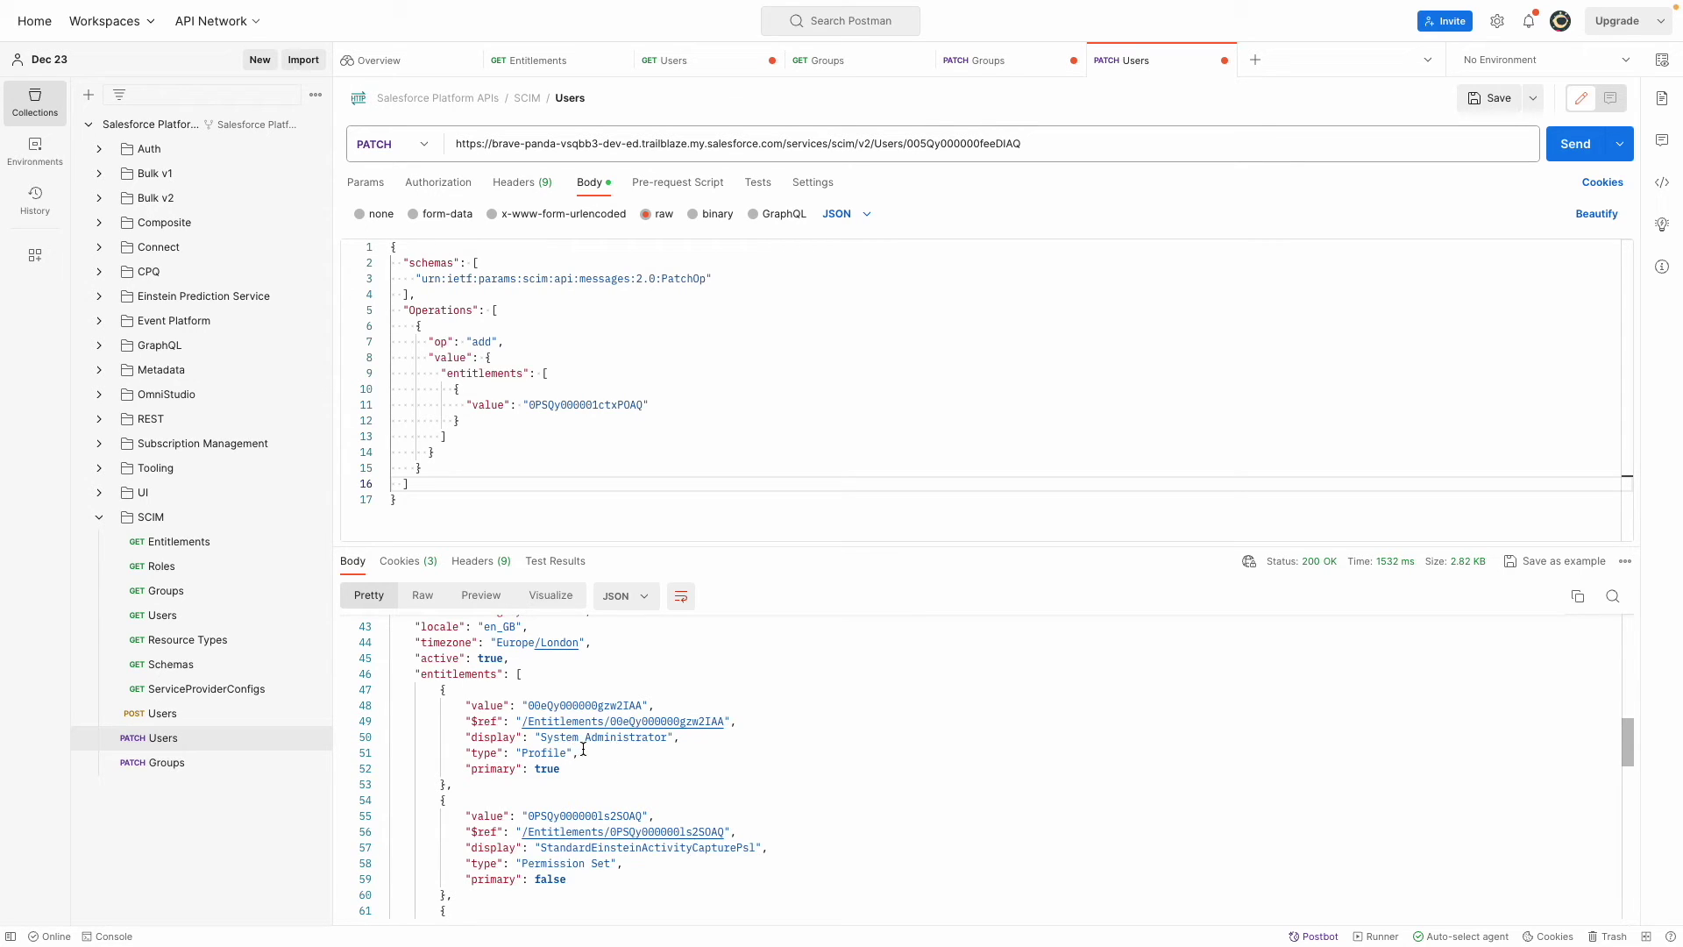
pyautogui.scroll(-4, 629, 765)
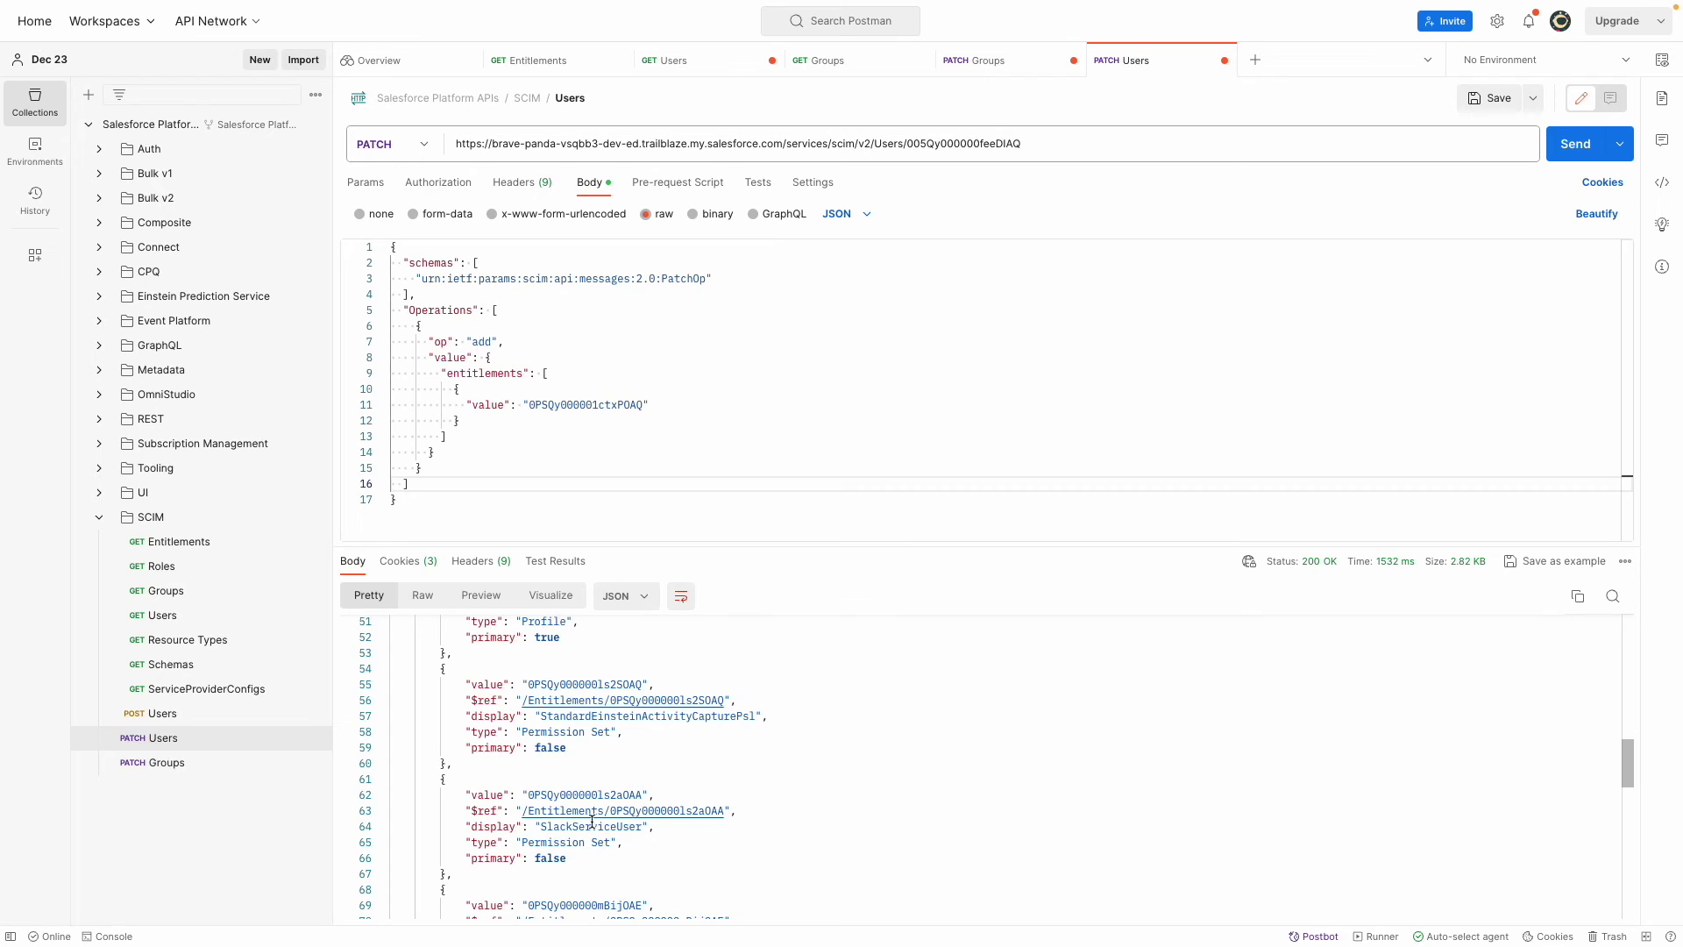
pyautogui.scroll(-4, 575, 821)
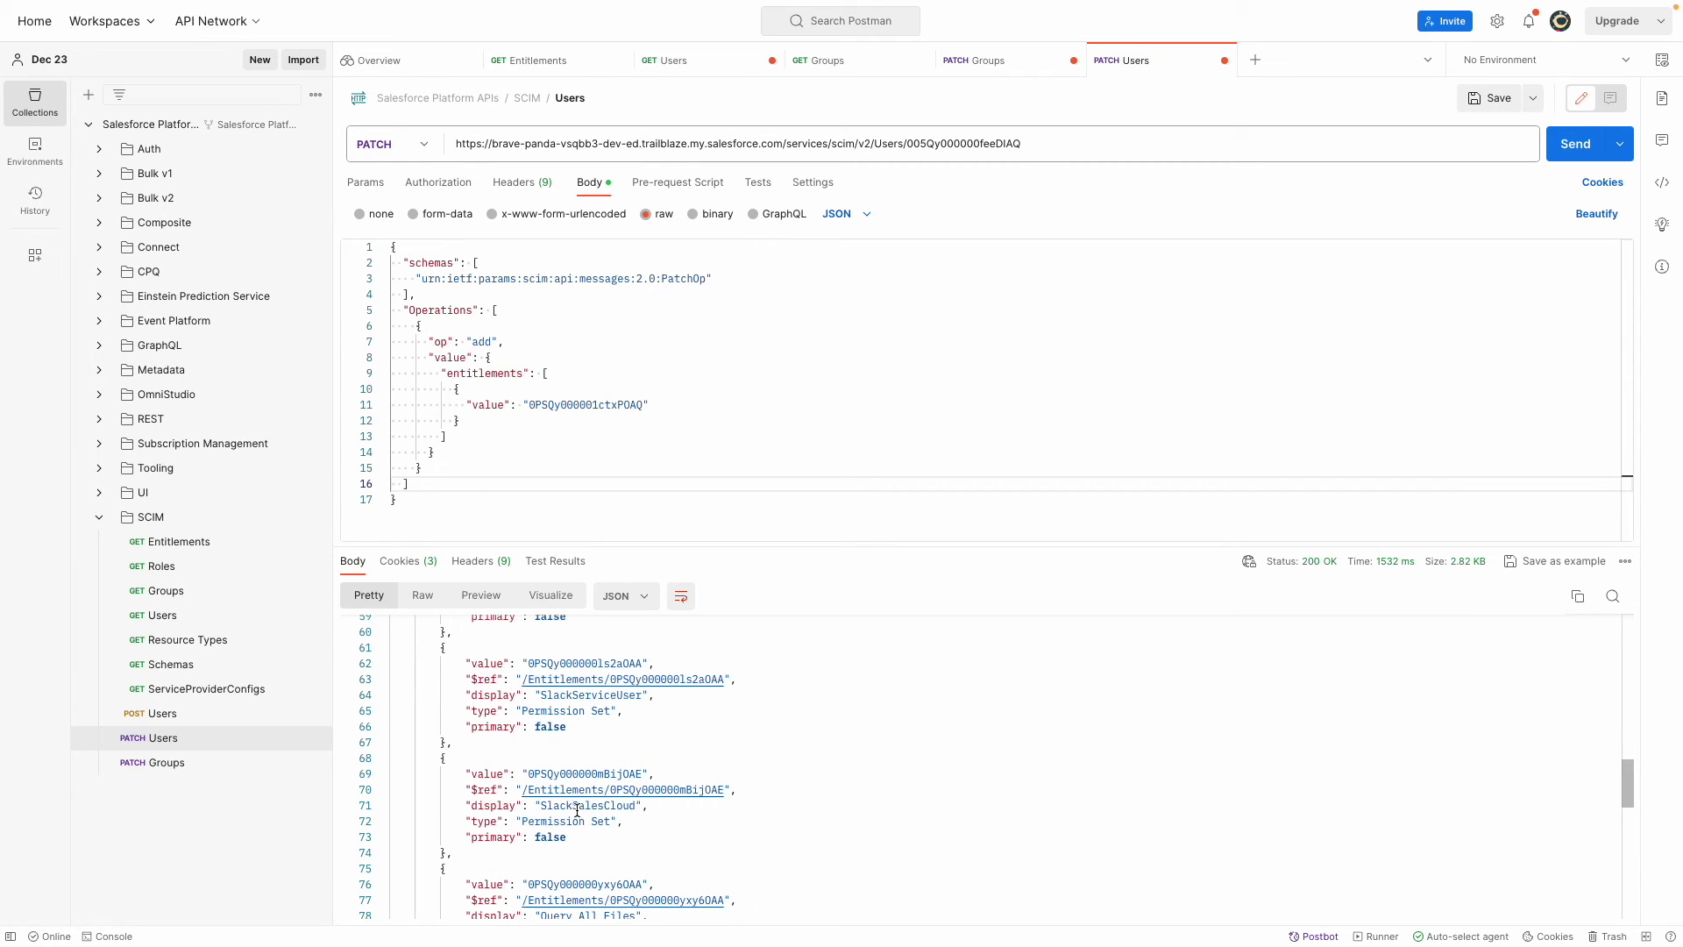
pyautogui.scroll(-3, 576, 827)
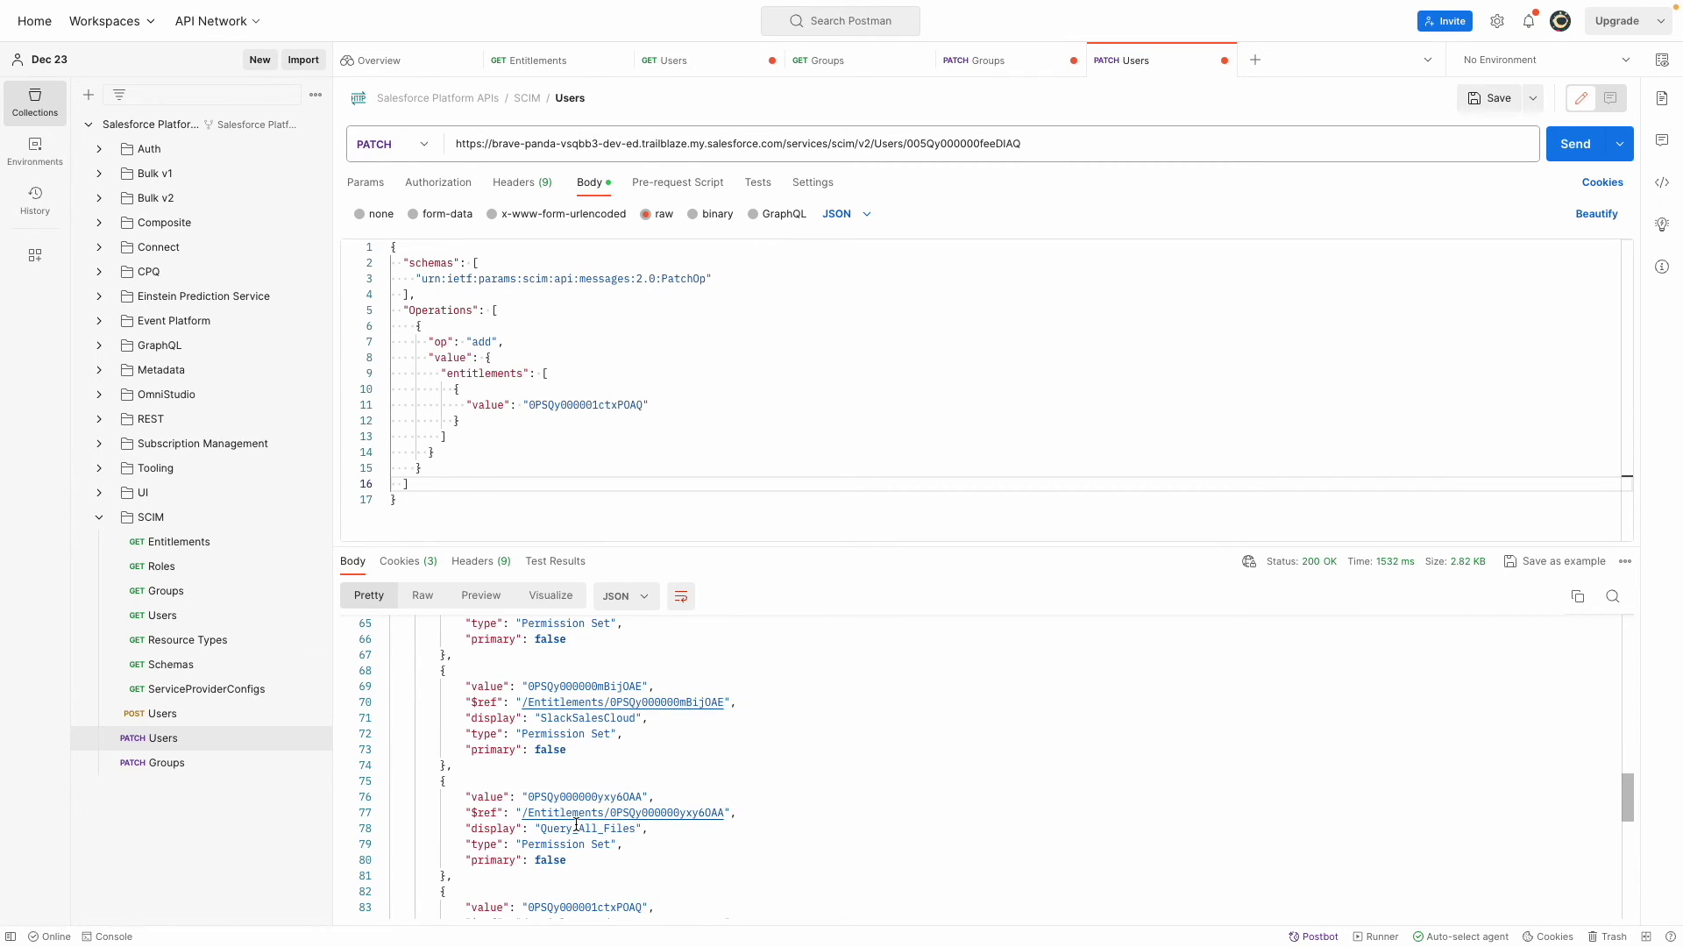
pyautogui.scroll(-4, 576, 823)
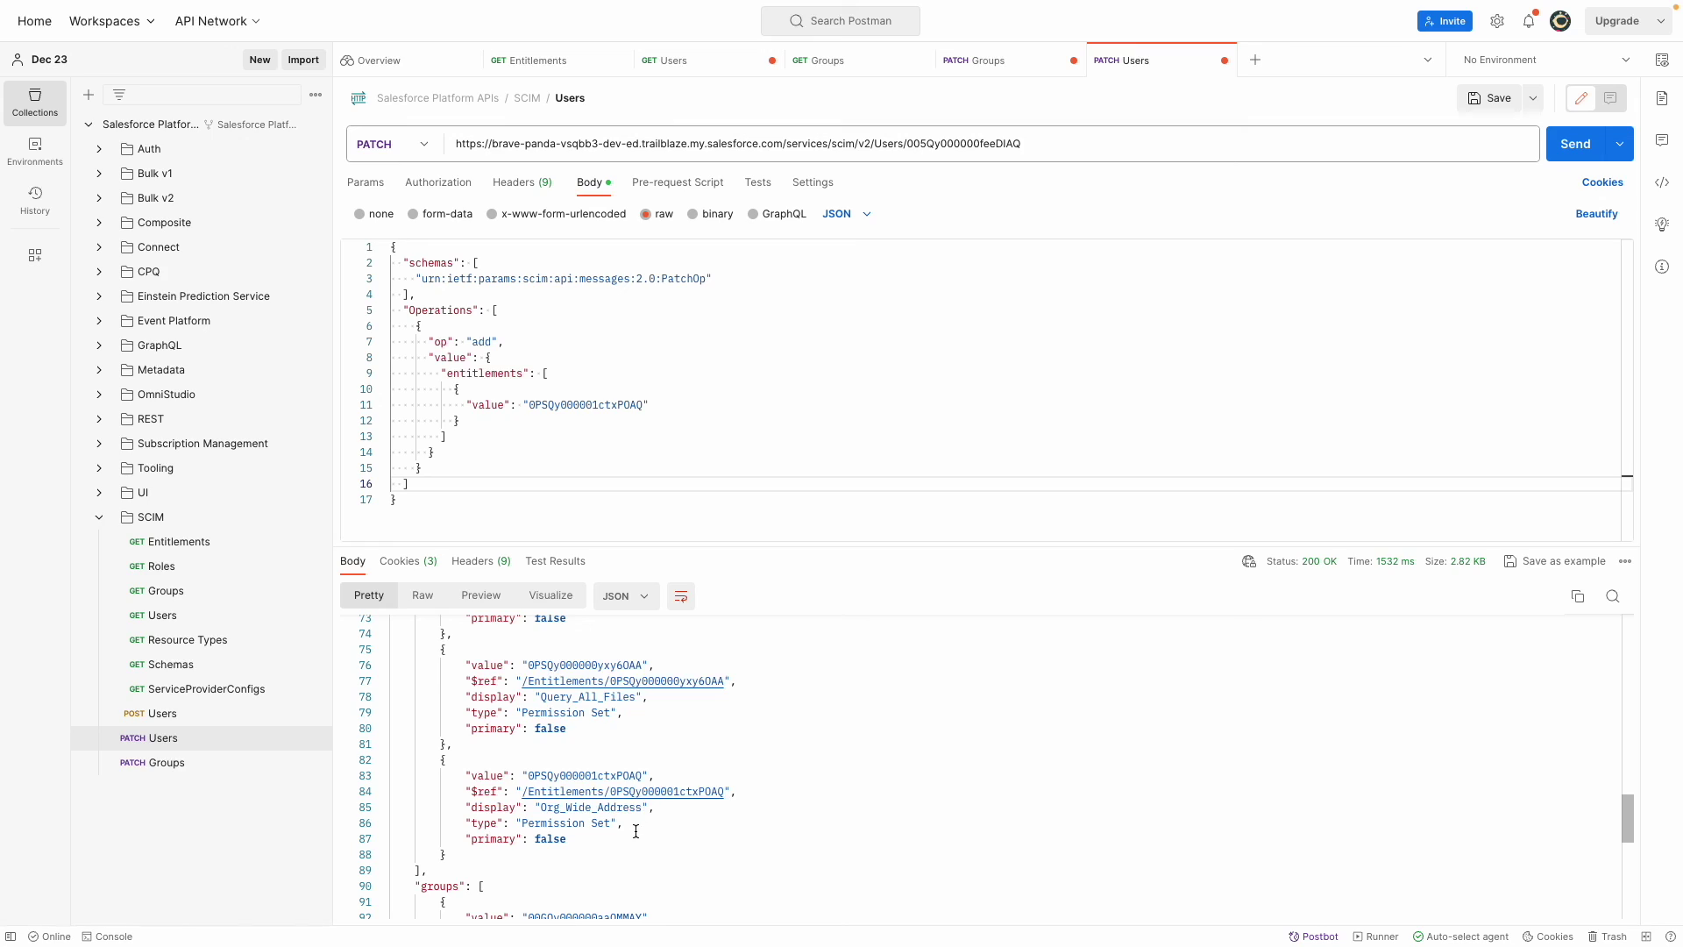
pyautogui.scroll(-2, 621, 842)
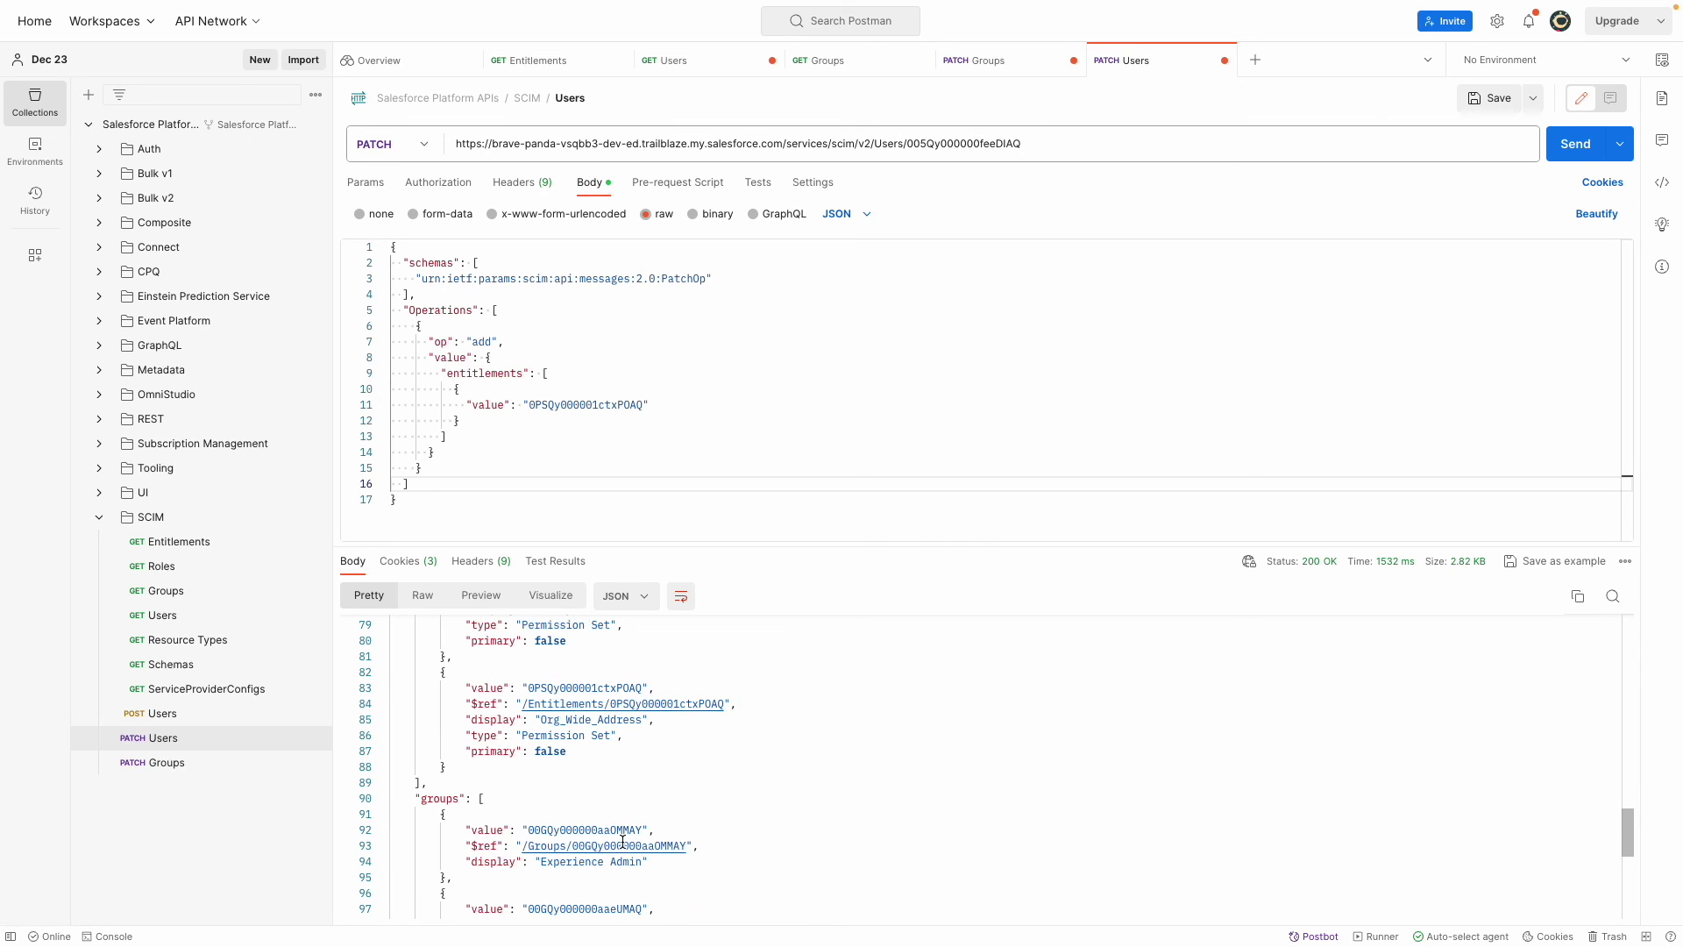